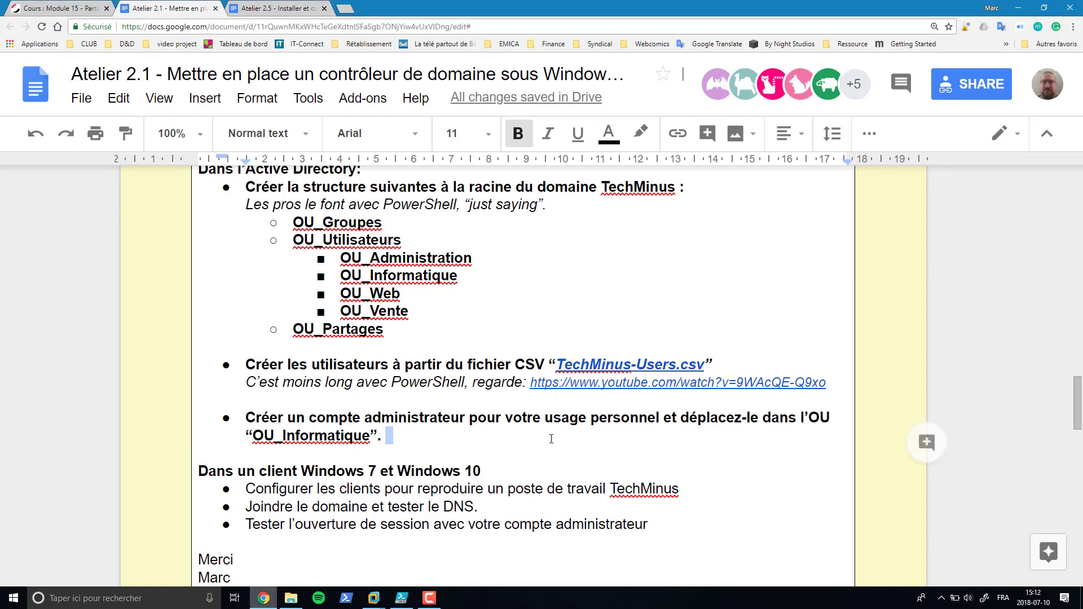
# - Review the OU list and the TechMinus-Users.csv link in the lab doc, then switch to the Windows2008R2 VM
pyautogui.click(400, 435)
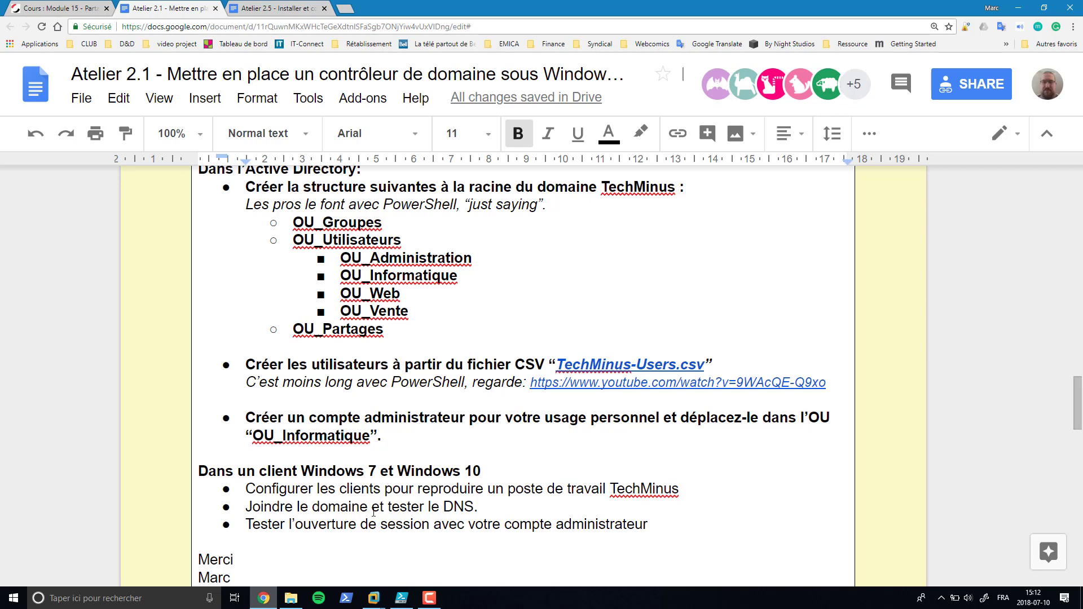
pyautogui.scroll(1, 399, 446)
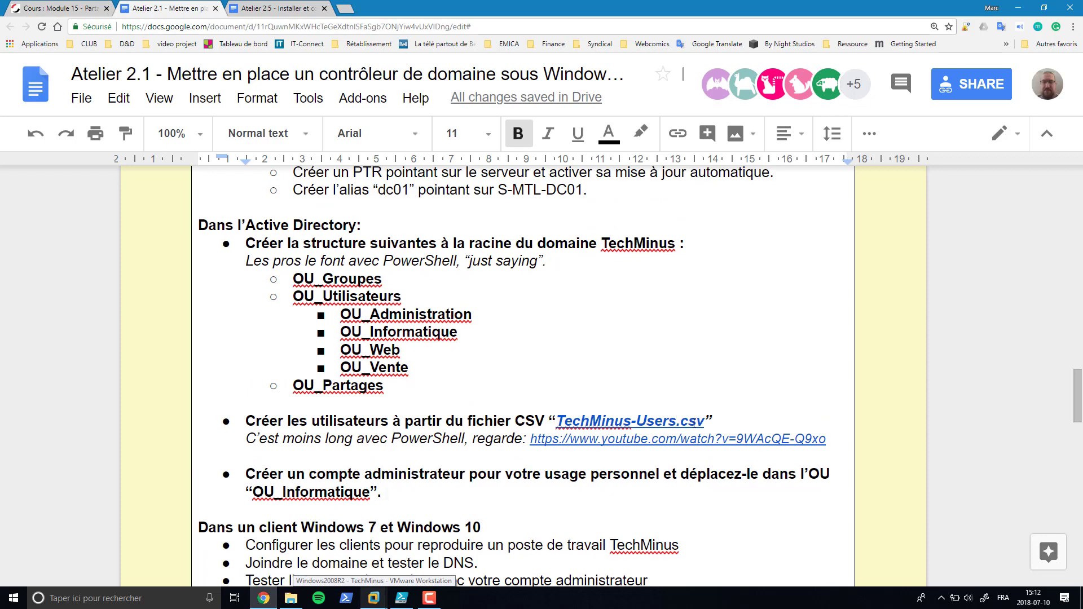
pyautogui.moveTo(704, 422); pyautogui.dragTo(556, 422)
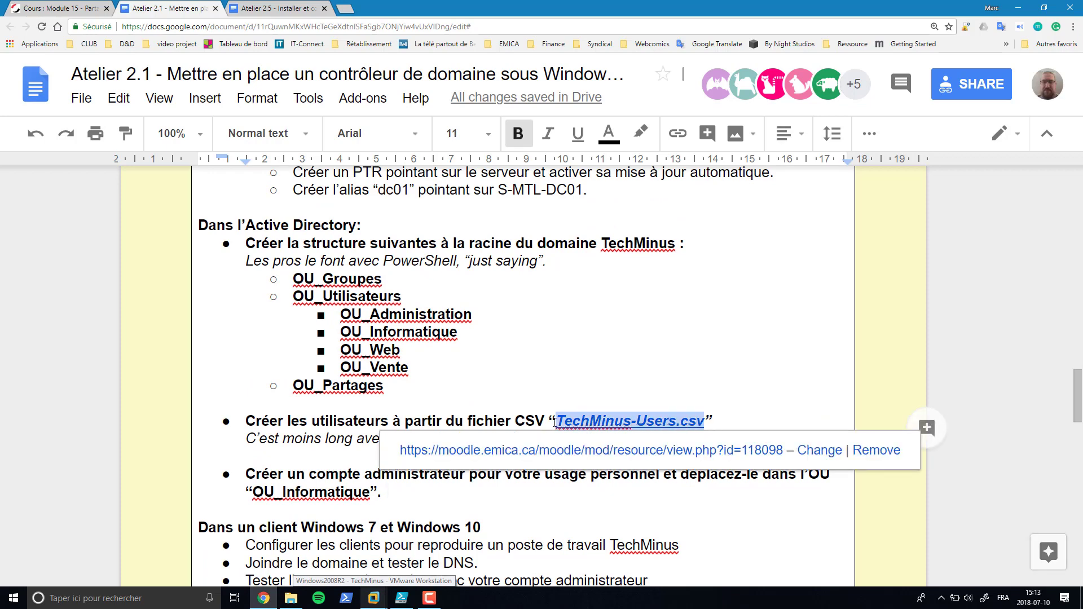
pyautogui.moveTo(294, 279); pyautogui.dragTo(403, 388)
pyautogui.click(403, 387)
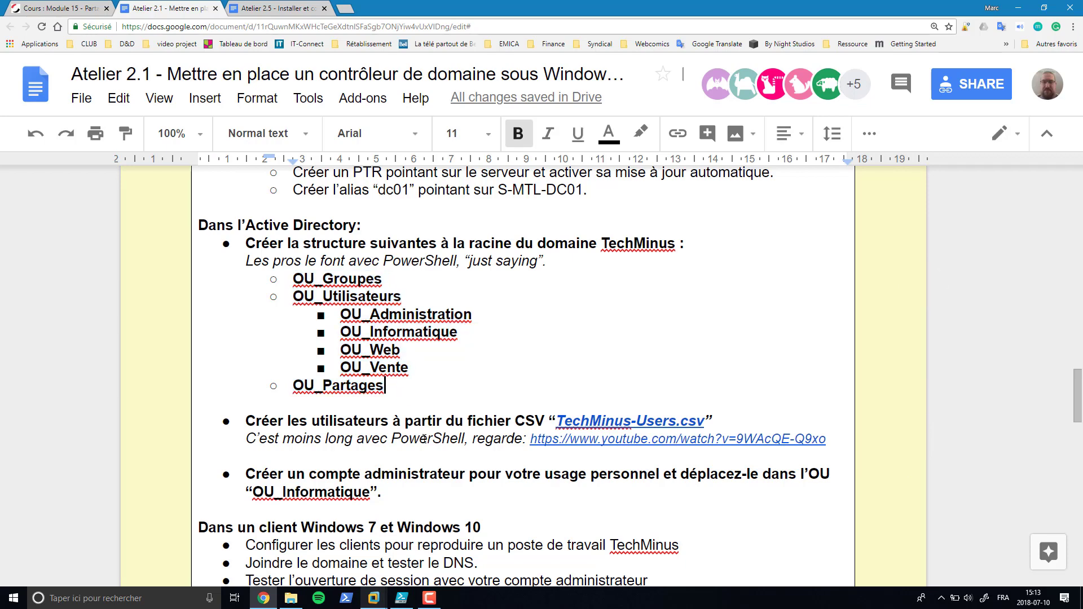
pyautogui.click(374, 598)
pyautogui.click(429, 547)
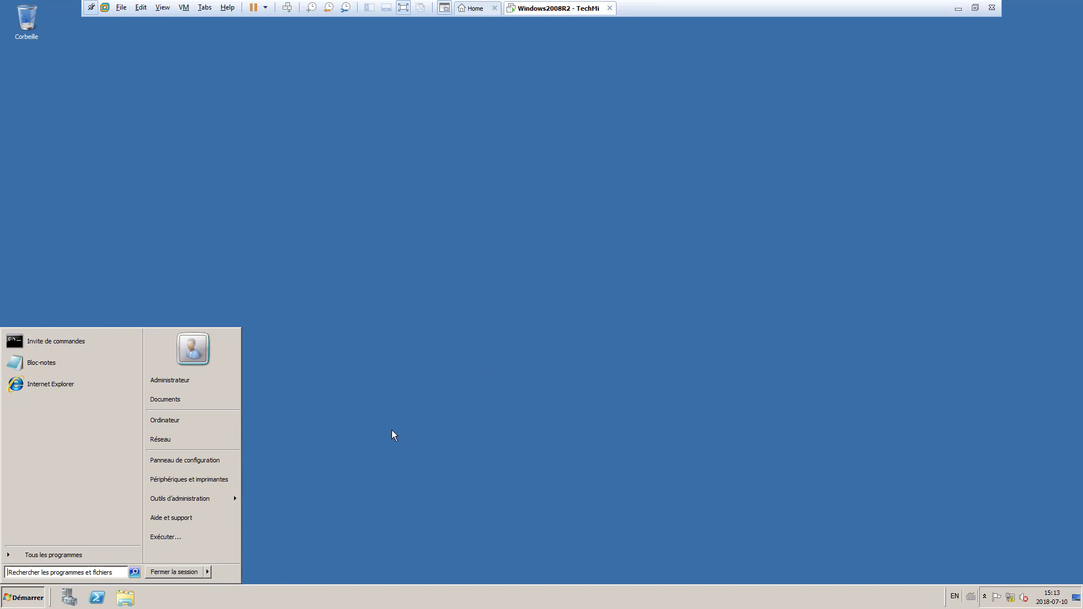
# - Open Utilisateurs et ordinateurs Active Directory under the Active Directory Domain Services role in Server Manager
pyautogui.click(319, 442)
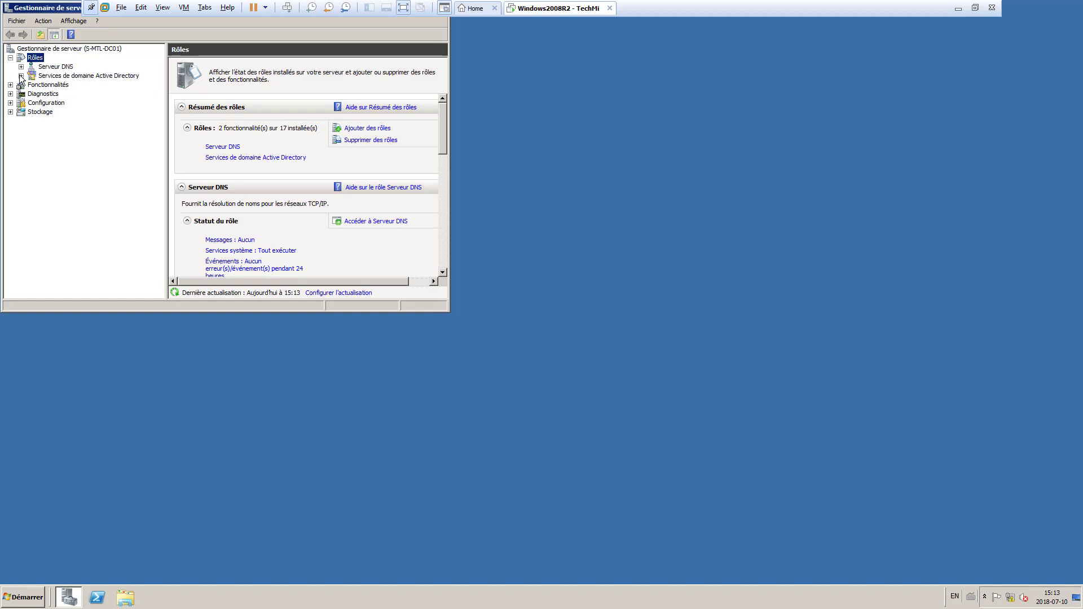
pyautogui.click(21, 75)
pyautogui.click(76, 85)
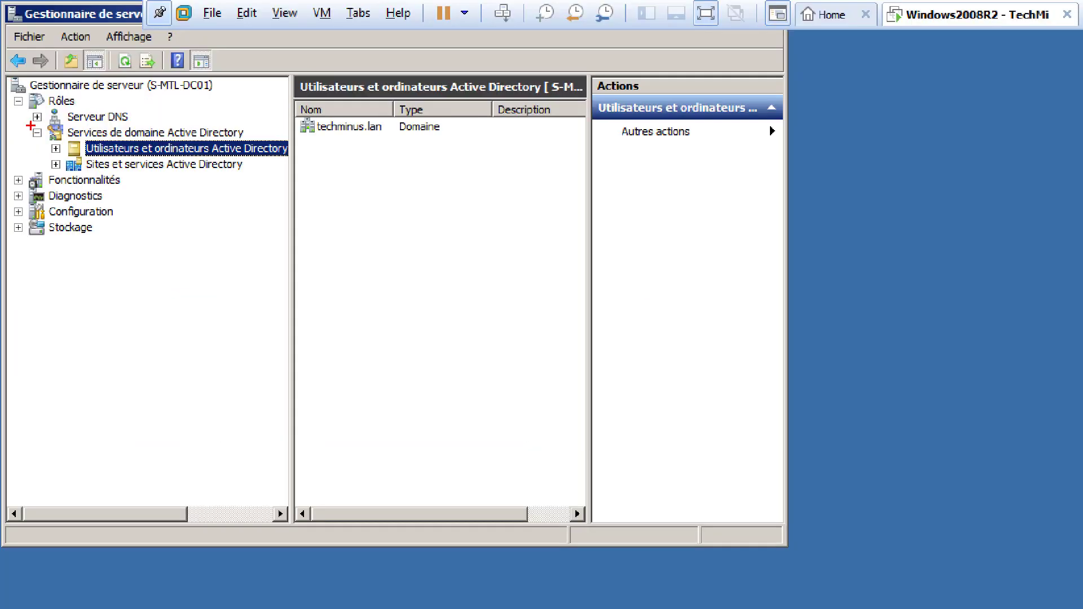
pyautogui.moveTo(34, 129); pyautogui.dragTo(298, 184)
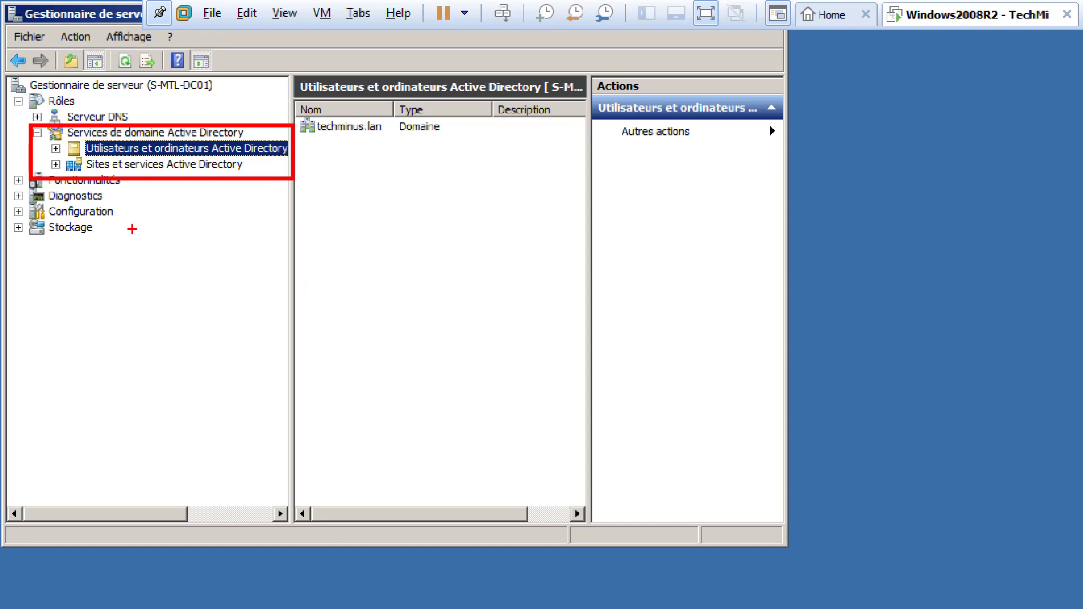
pyautogui.click(132, 225)
pyautogui.press('Escape')
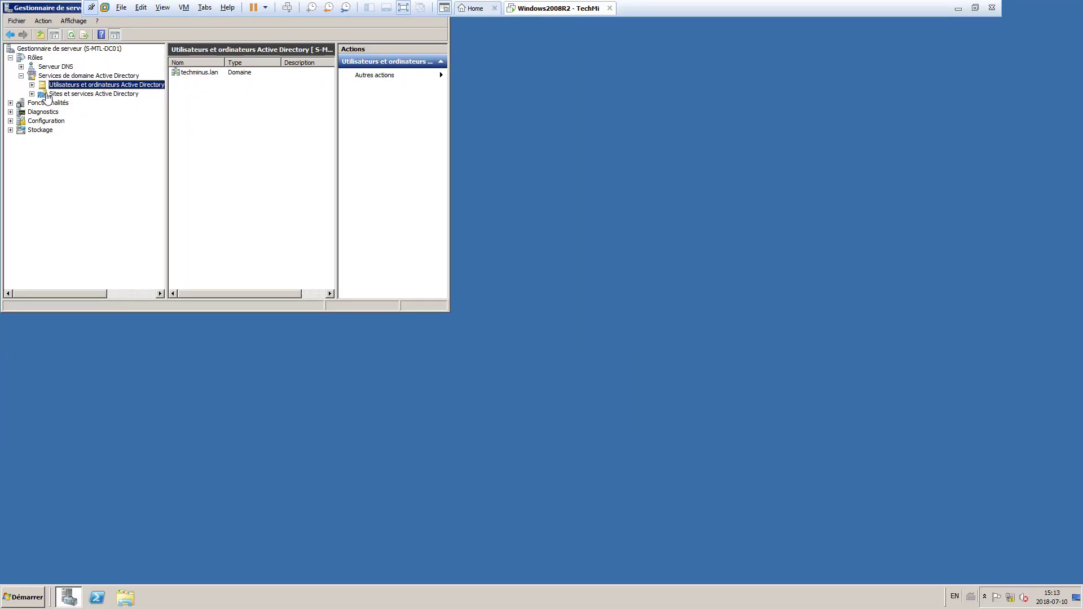
# - Expand techminus.lan and browse the Builtin, Computers, Domain Controllers and ForeignSecurityPrincipals containers
pyautogui.click(32, 84)
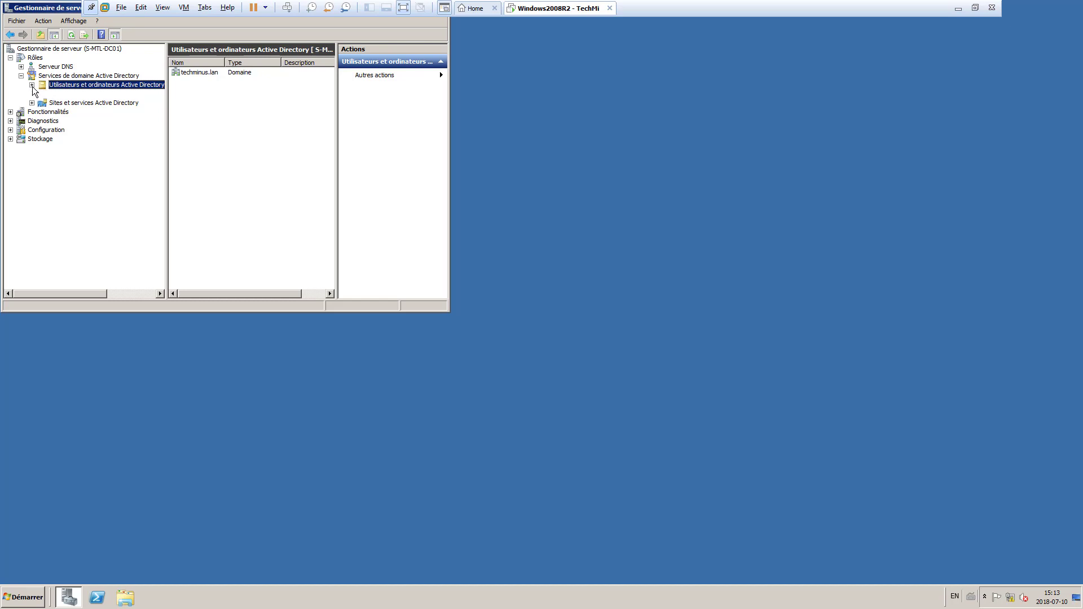
pyautogui.click(43, 94)
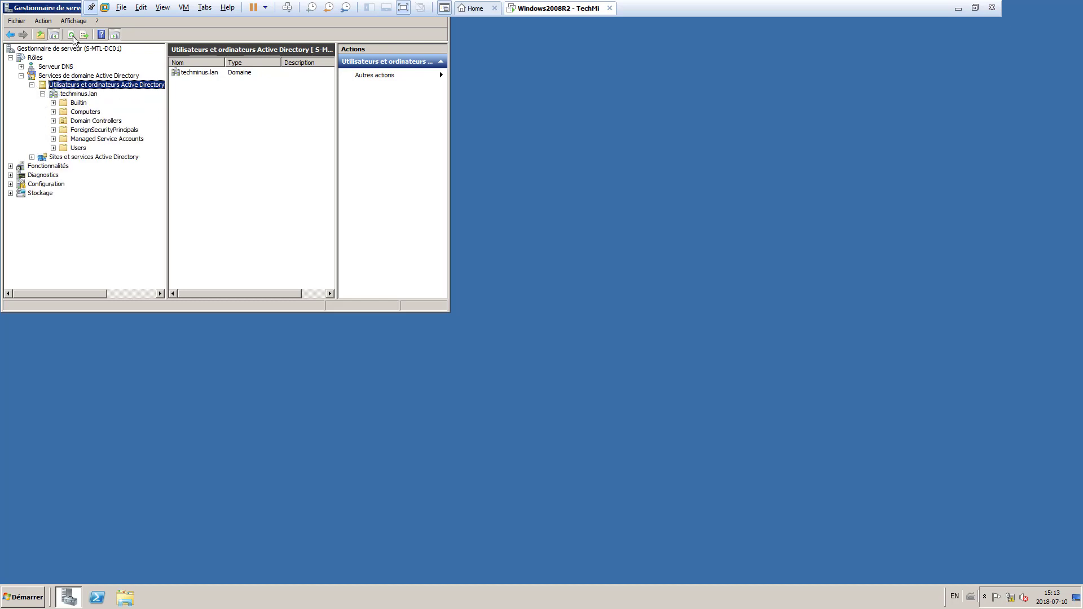
pyautogui.moveTo(79, 5); pyautogui.dragTo(371, 140)
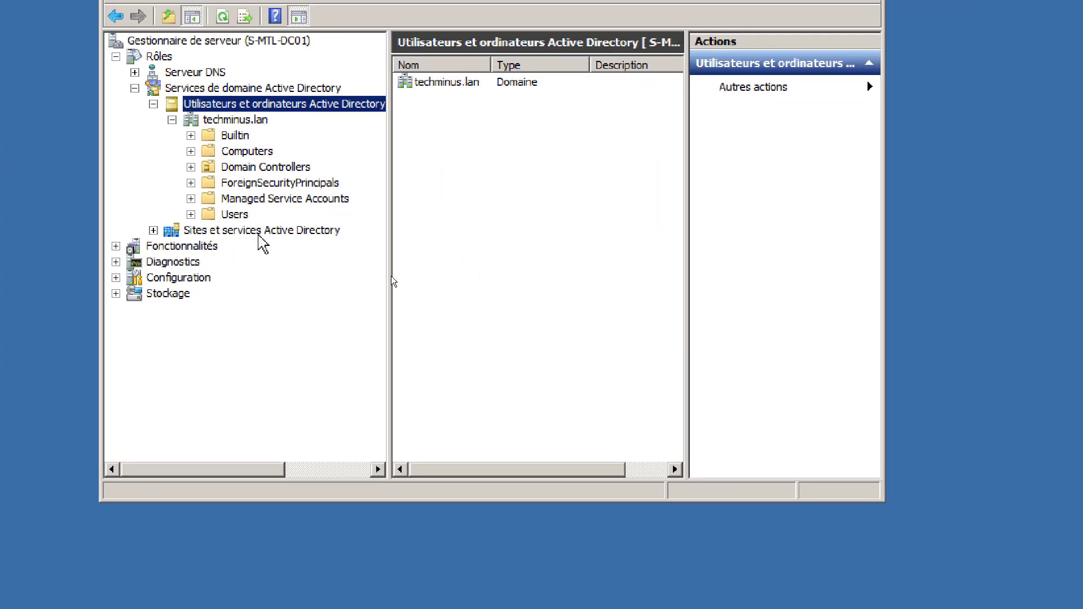
pyautogui.click(234, 136)
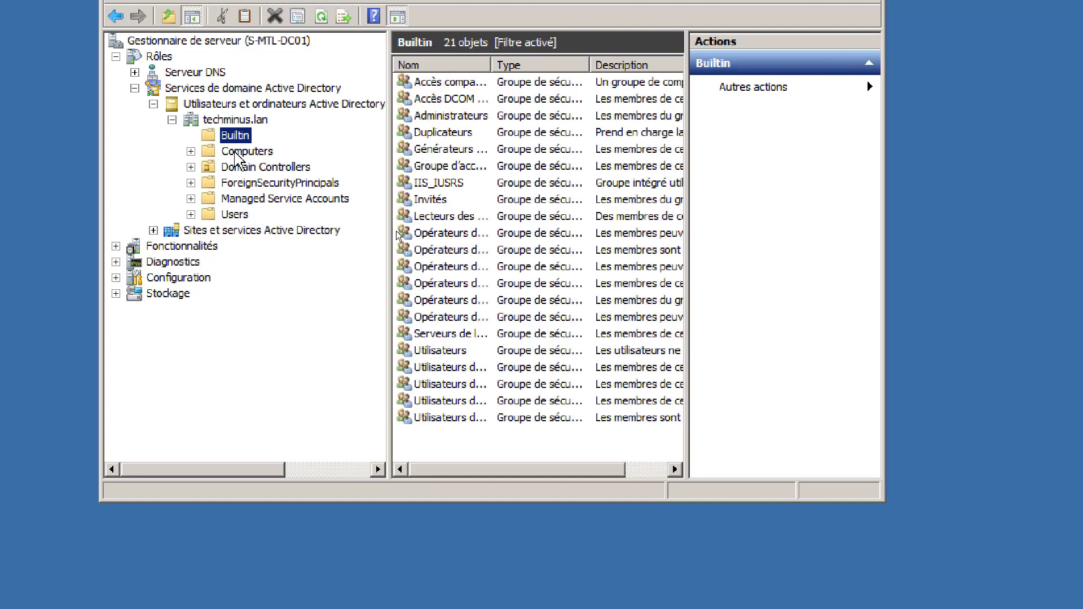
pyautogui.click(236, 152)
pyautogui.click(244, 167)
pyautogui.click(238, 185)
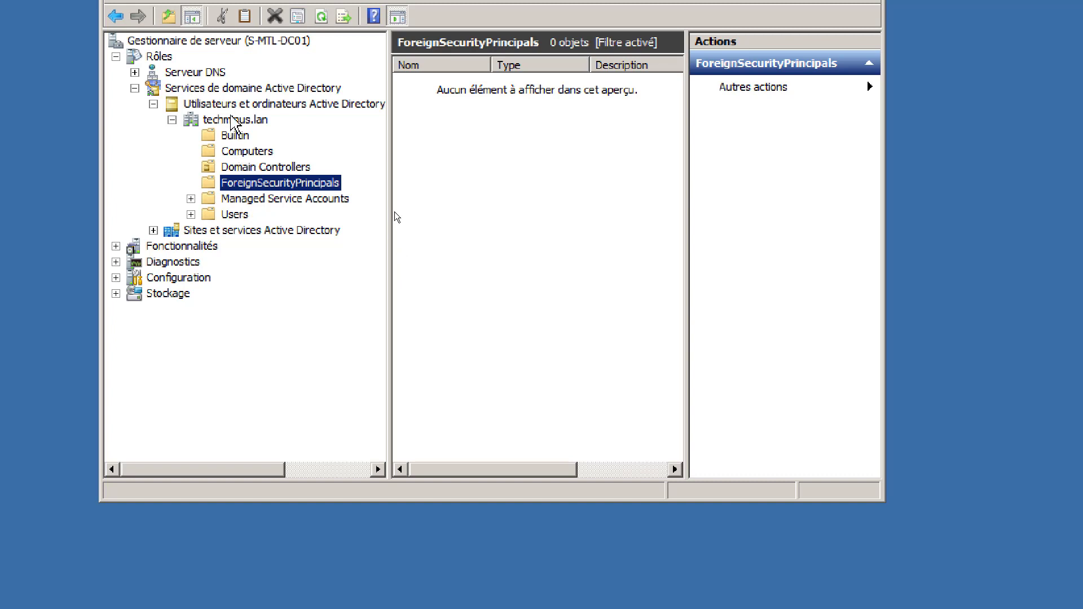
pyautogui.click(235, 122)
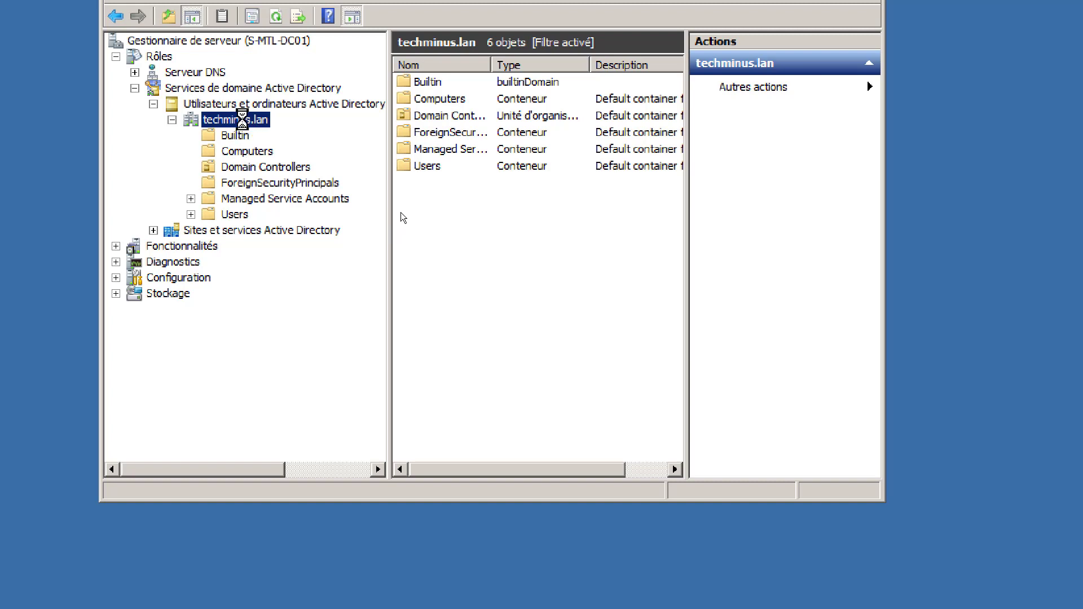
# - Create the organisational unit OU_Groupes at the techminus.lan root
pyautogui.rightClick(244, 120)
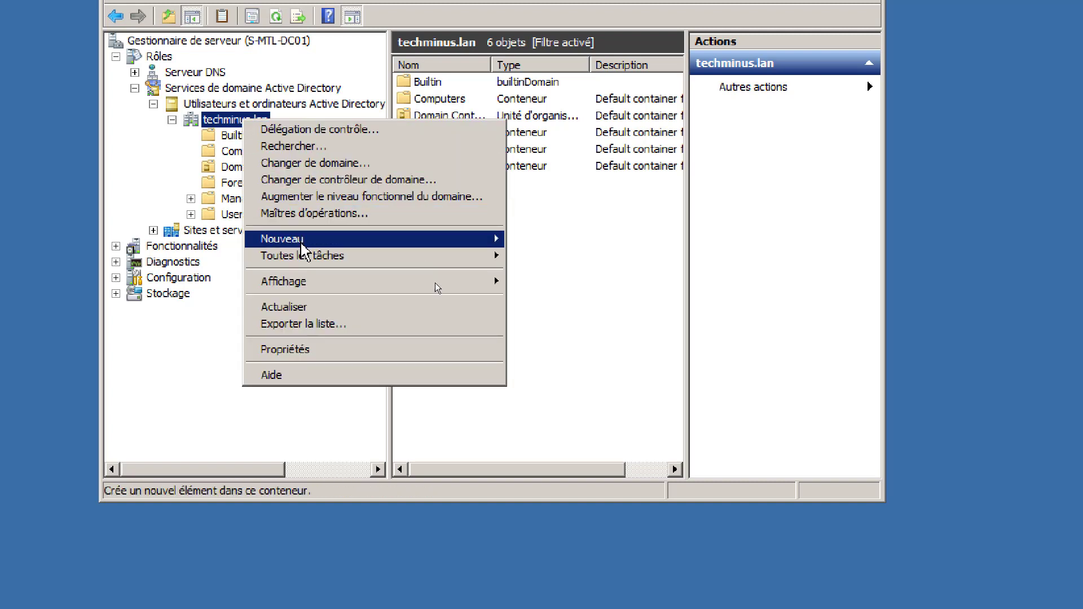
pyautogui.moveTo(300, 239)
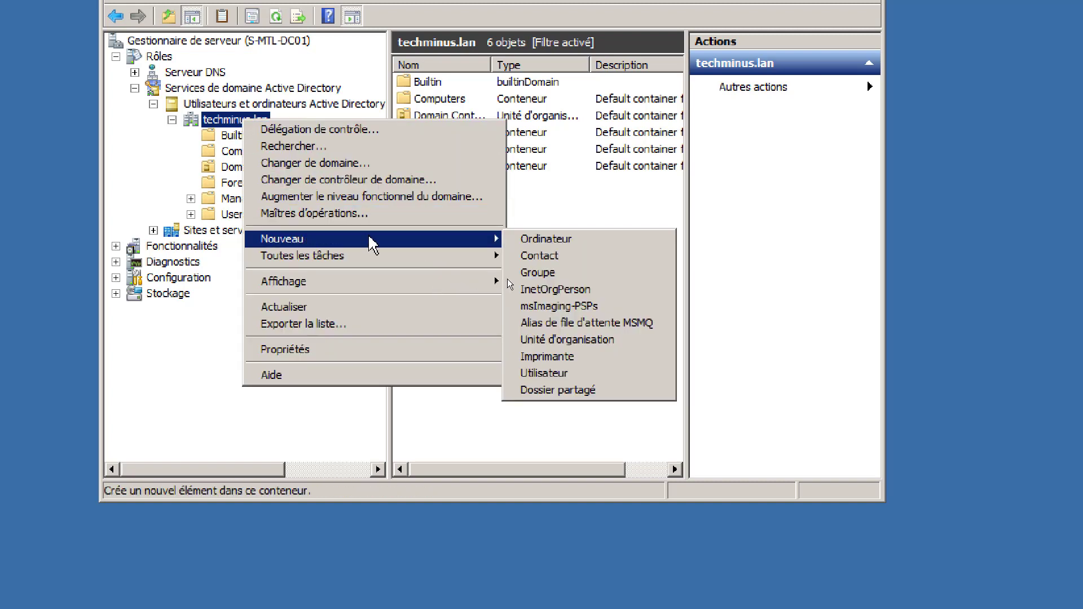
pyautogui.click(581, 338)
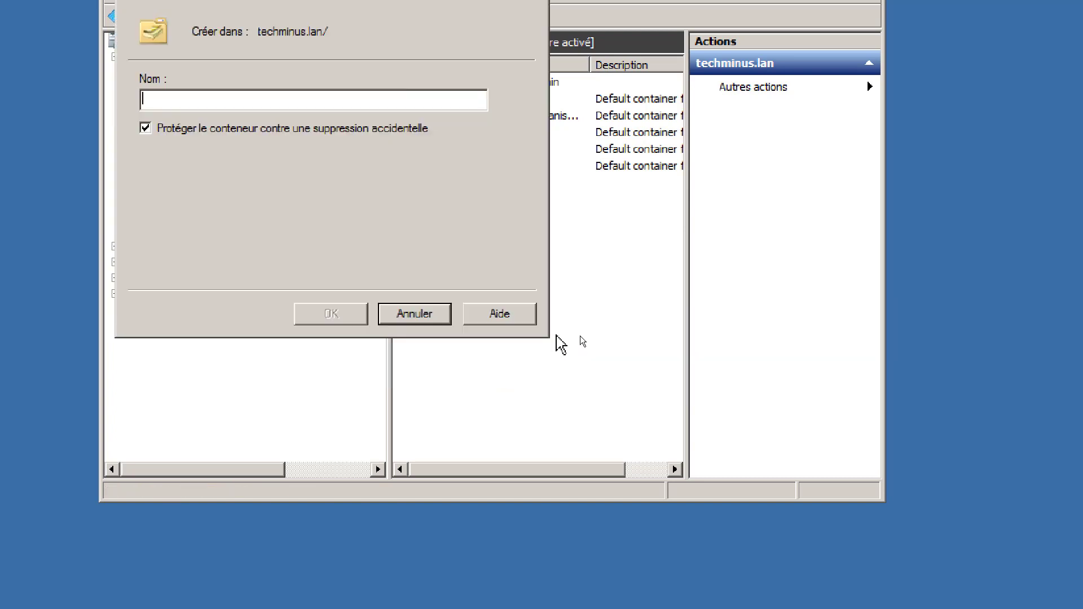
pyautogui.write('OU')
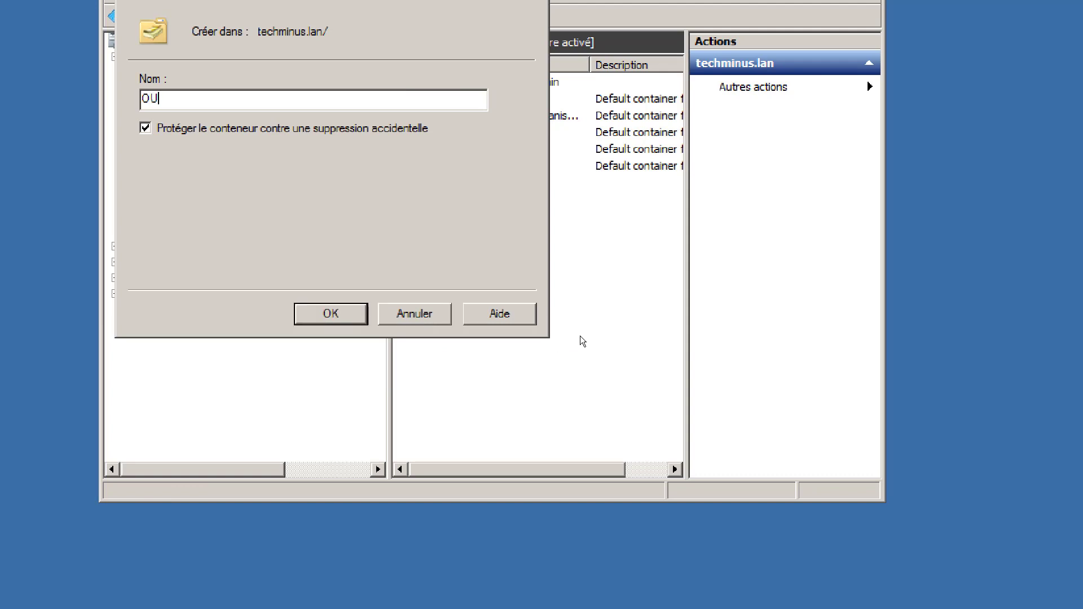
pyautogui.write('_')
pyautogui.write('Par')
pyautogui.press('BackSpace')
pyautogui.press('BackSpace')
pyautogui.press('BackSpace')
pyautogui.write('Groupes')
pyautogui.click(330, 322)
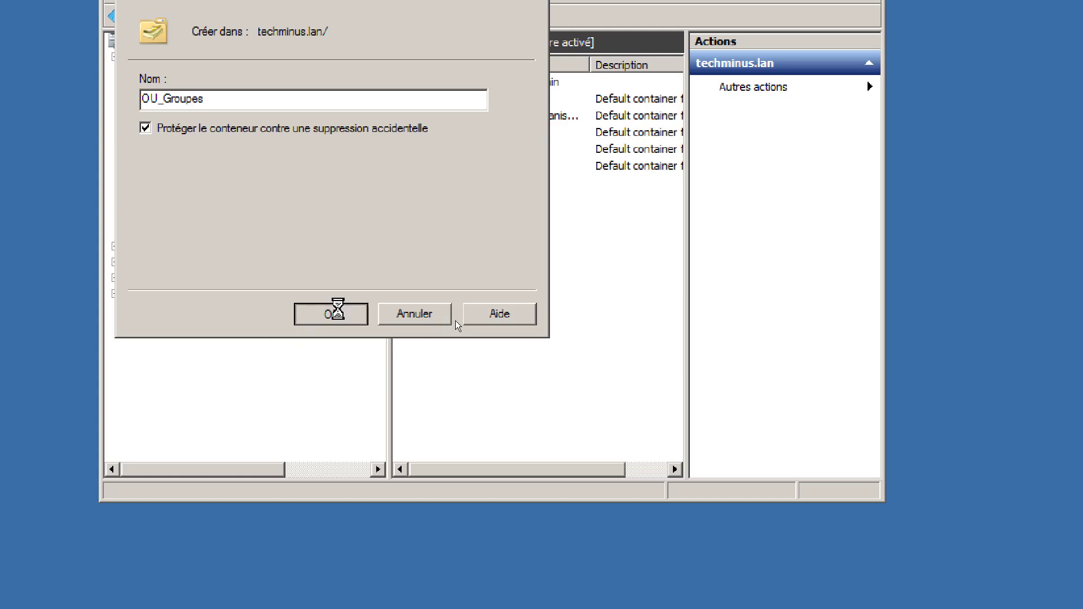
# - Create the organisational unit OU_Partages at the techminus.lan root
pyautogui.click(253, 121)
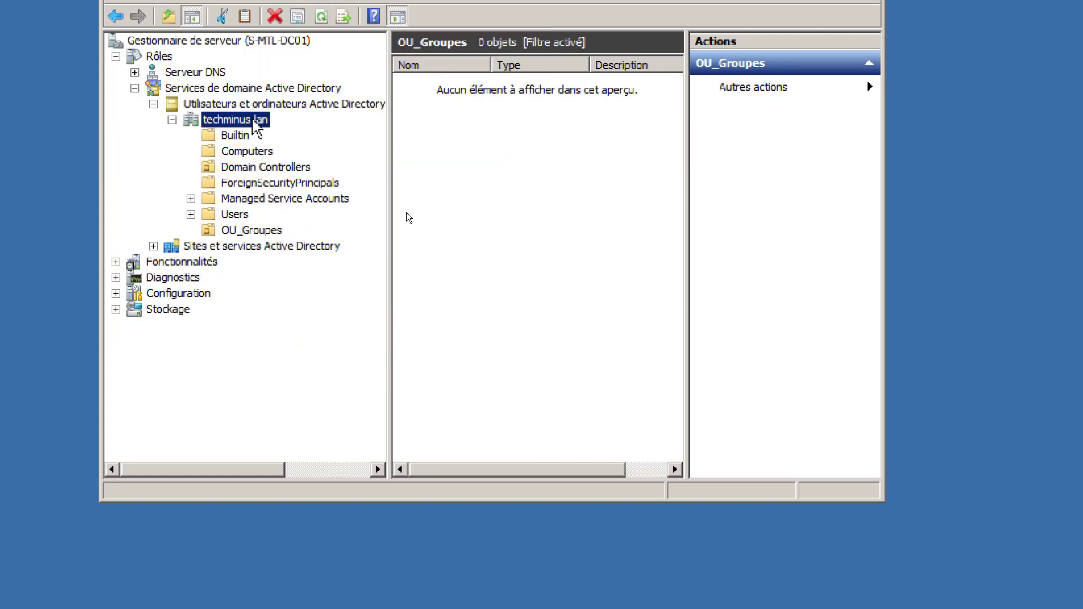
pyautogui.rightClick(254, 121)
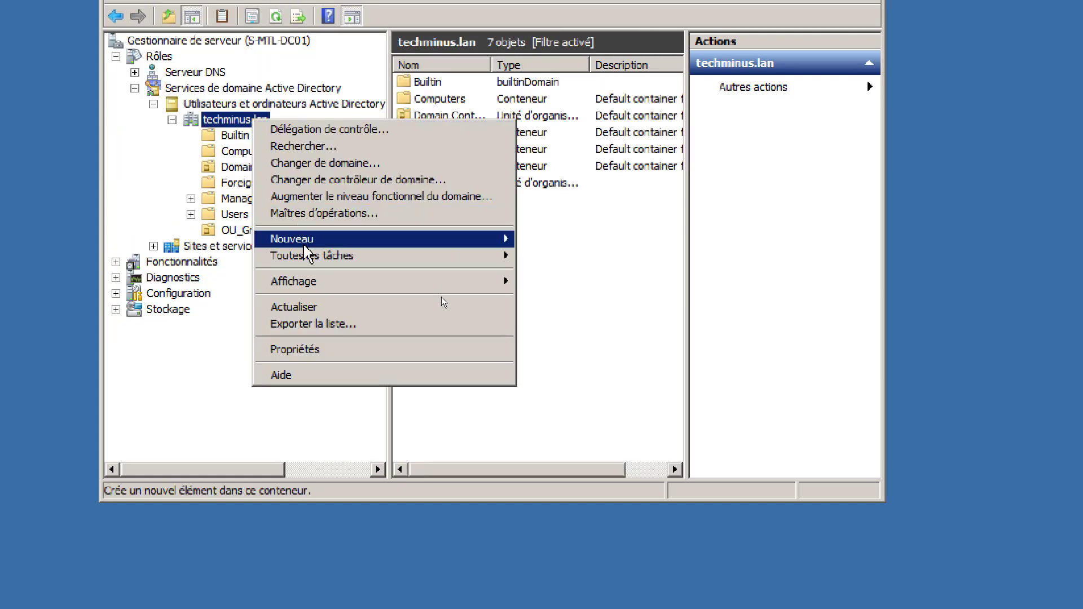
pyautogui.moveTo(468, 242)
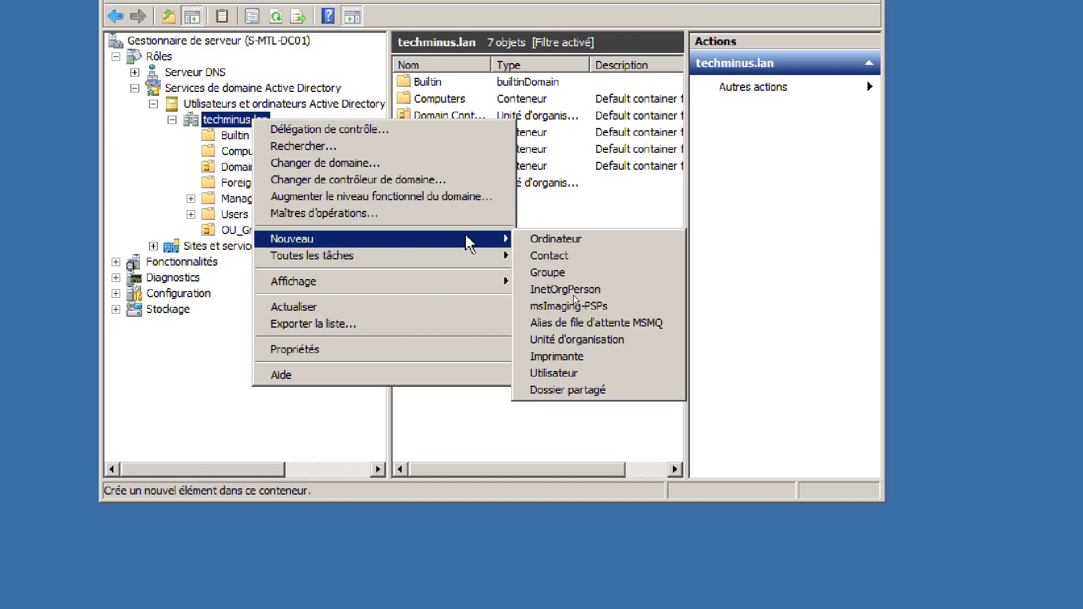
pyautogui.click(589, 340)
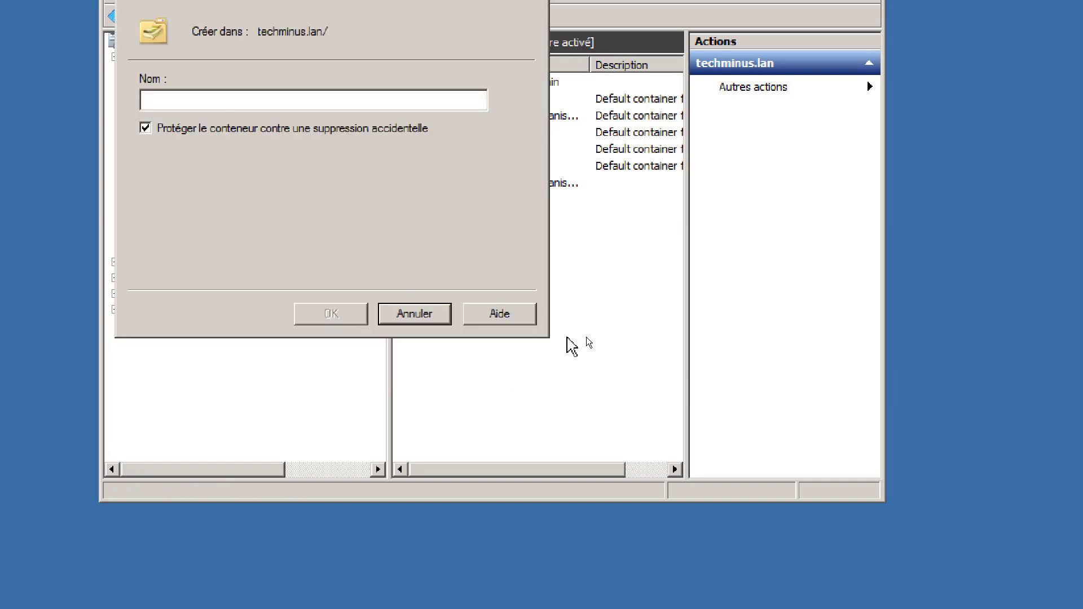
pyautogui.write('OU_Partages')
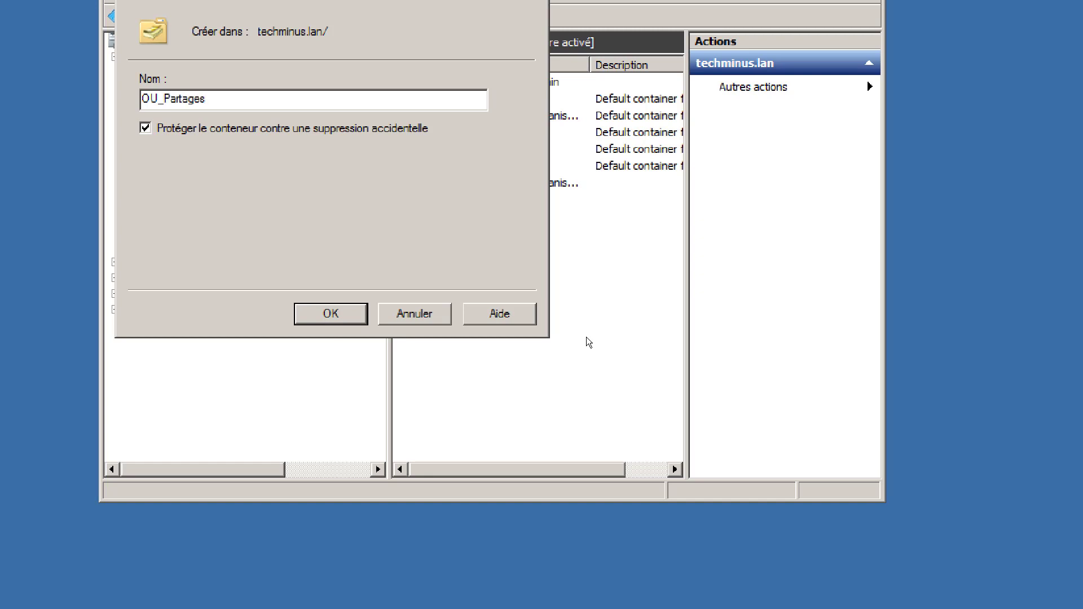
pyautogui.click(314, 319)
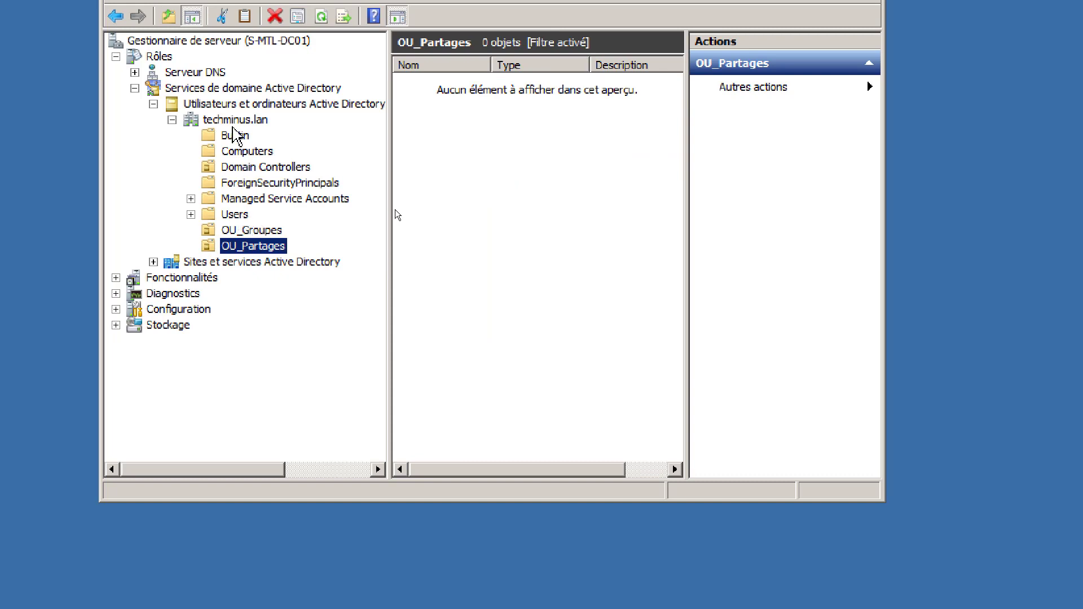
# - Create the organisational unit OU_Utilissateurs at the techminus.lan root
pyautogui.click(235, 119)
pyautogui.rightClick(234, 120)
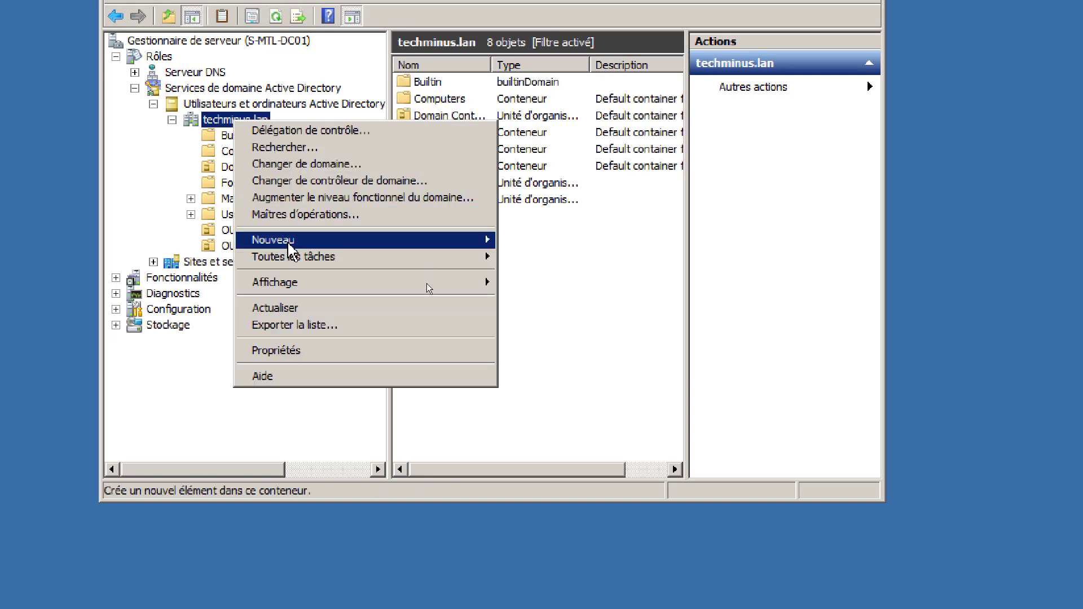
pyautogui.moveTo(294, 241)
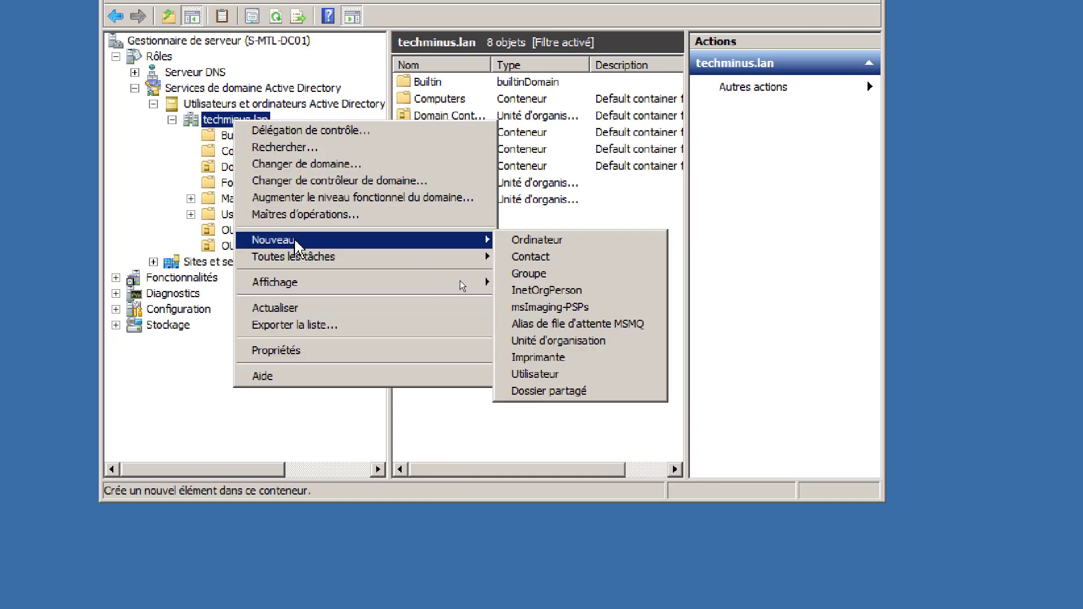
pyautogui.click(546, 341)
pyautogui.write('OU')
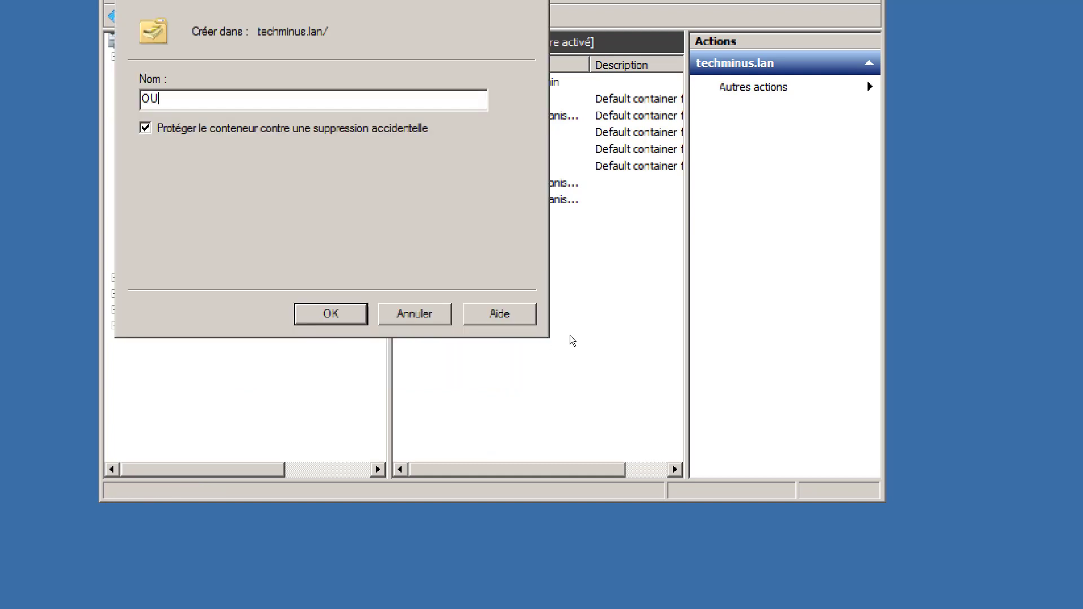
pyautogui.press('BackSpace')
pyautogui.press('BackSpace')
pyautogui.write('OU_Utilissateurs')
pyautogui.press('Return')
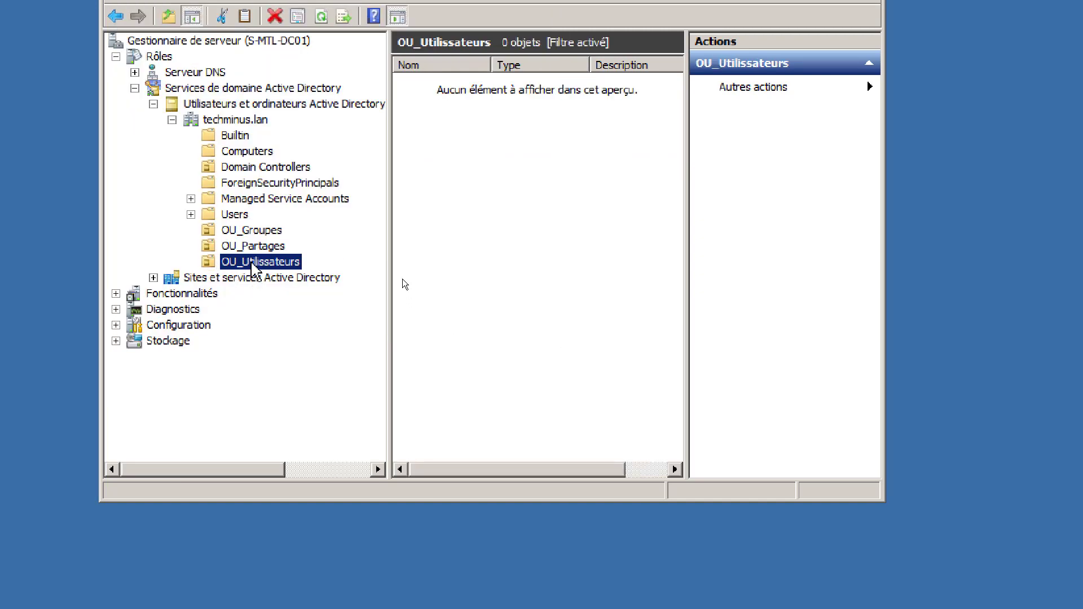
# - Look at Administrateur in the Users container, then open the empty OU_Utilisateurs unit
pyautogui.click(237, 216)
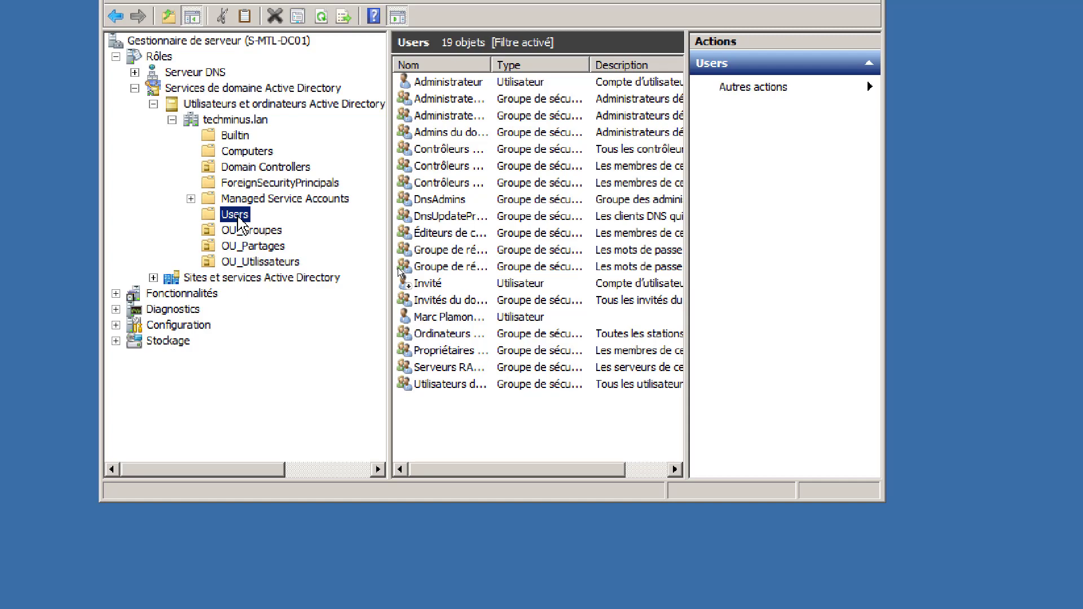
pyautogui.click(453, 83)
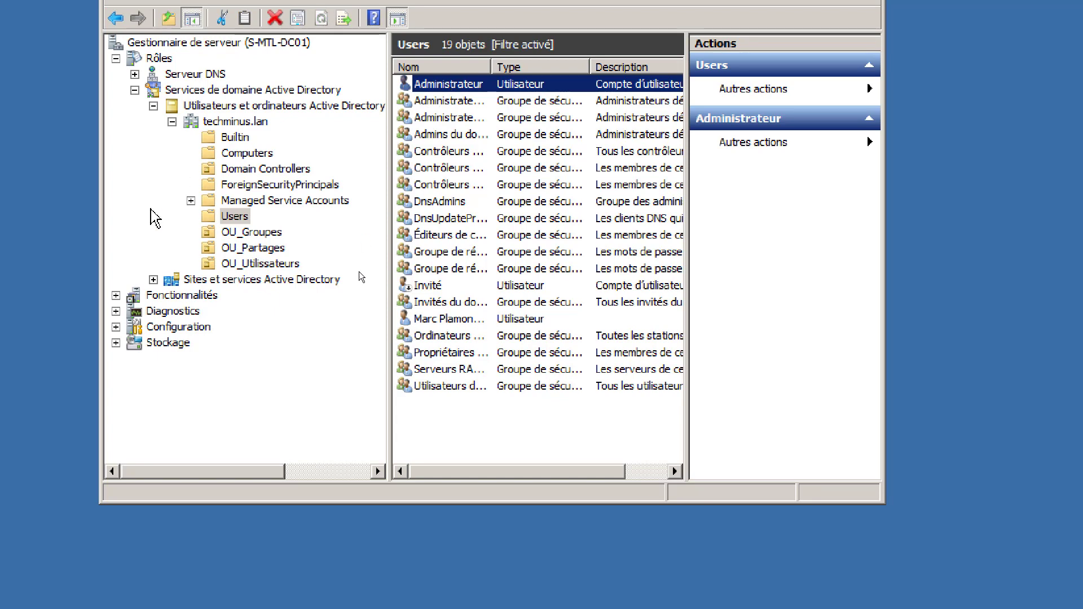
pyautogui.click(260, 264)
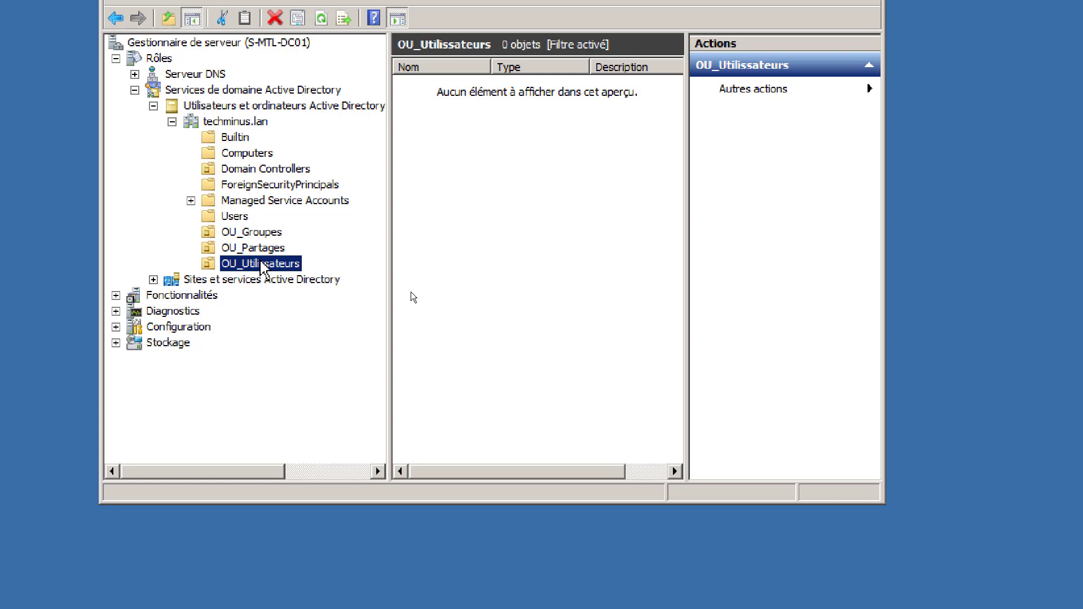
# - Create OU_Administration and OU_Ventes inside OU_Utilisateurs
pyautogui.rightClick(261, 263)
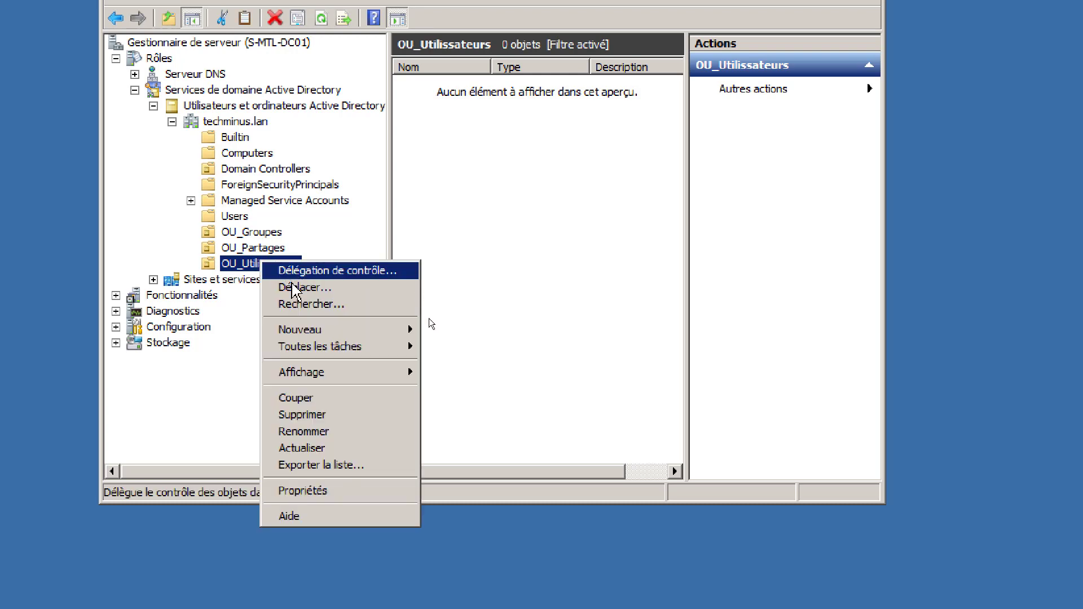
pyautogui.moveTo(293, 331)
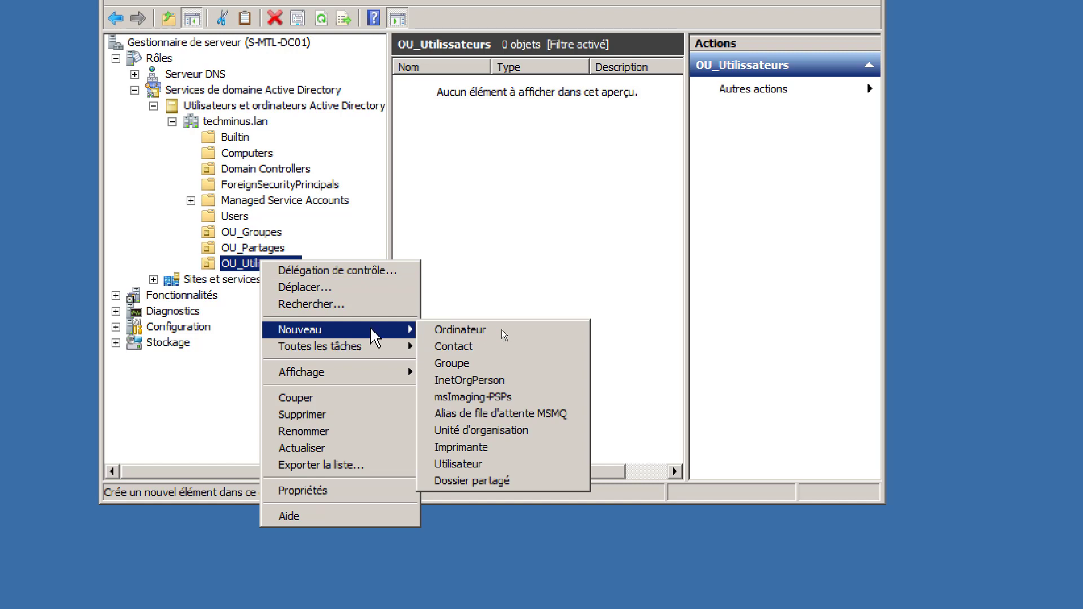
pyautogui.click(496, 430)
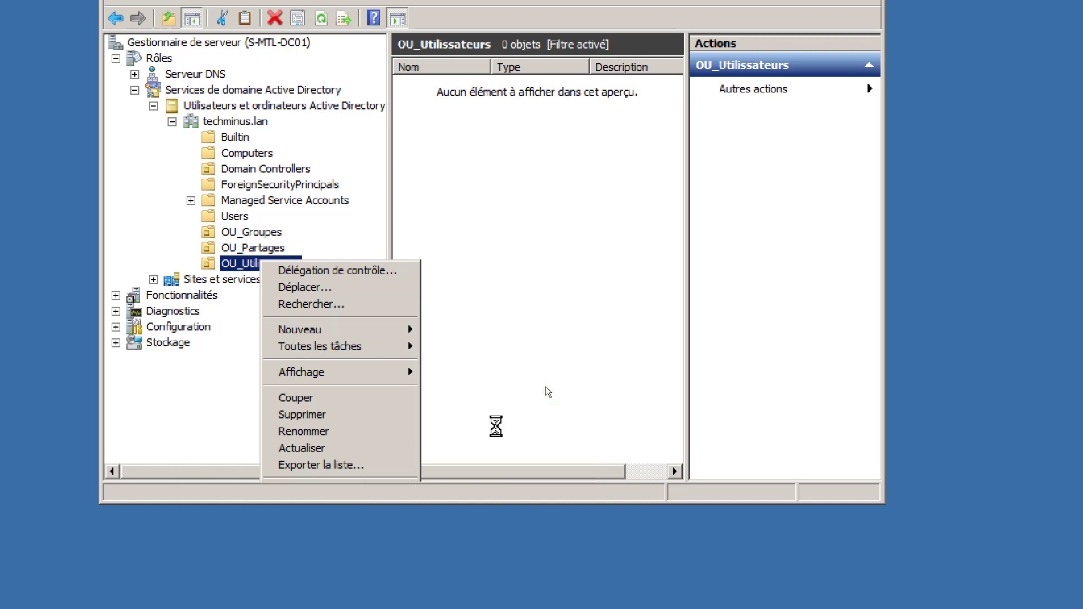
pyautogui.write('OU_Administration')
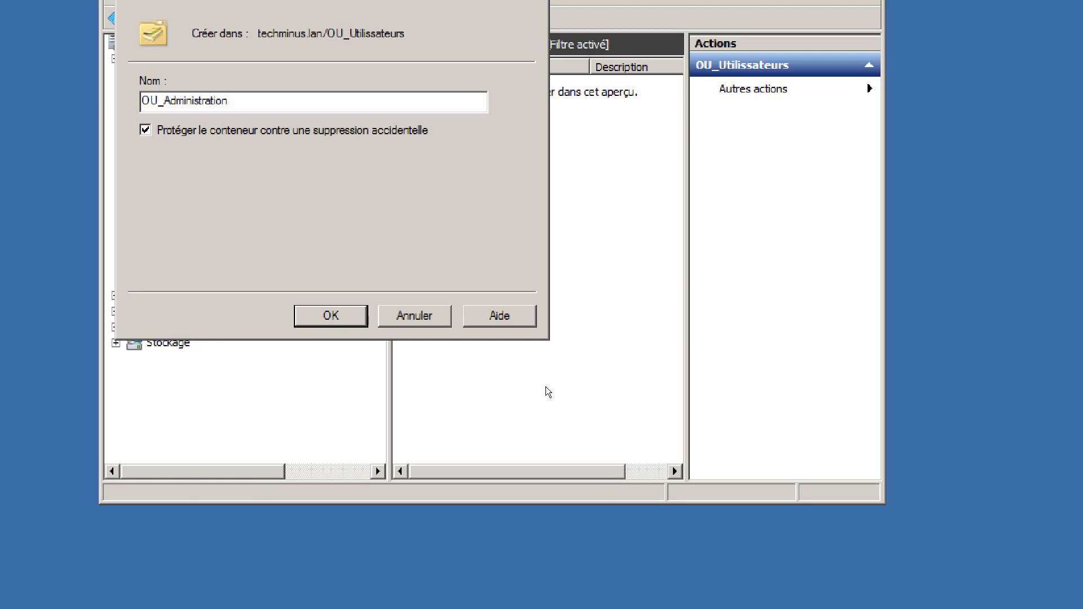
pyautogui.press('Return')
pyautogui.click(251, 248)
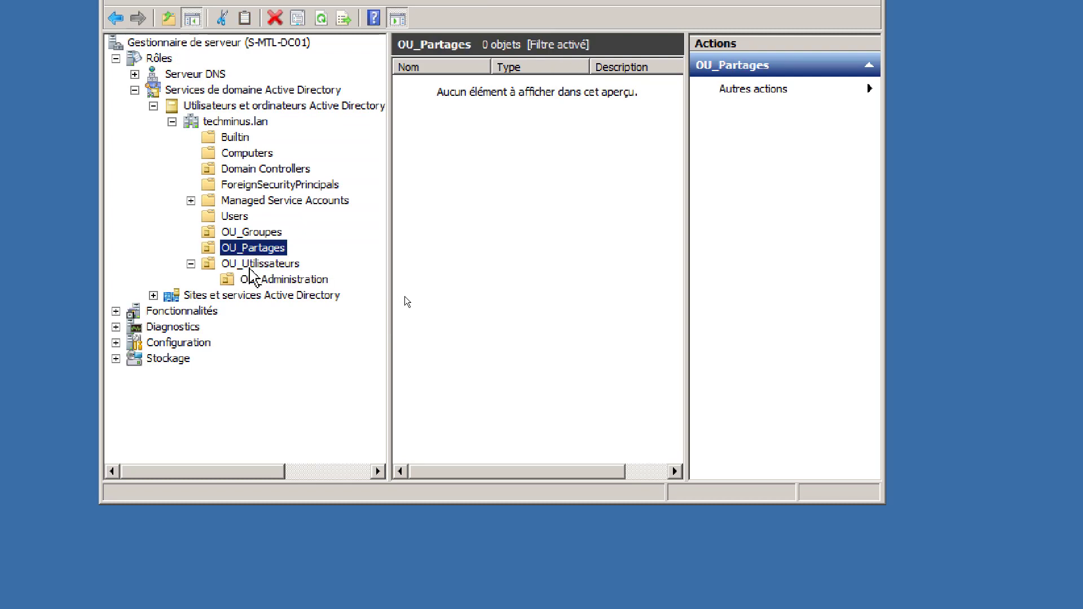
pyautogui.click(249, 267)
pyautogui.rightClick(255, 263)
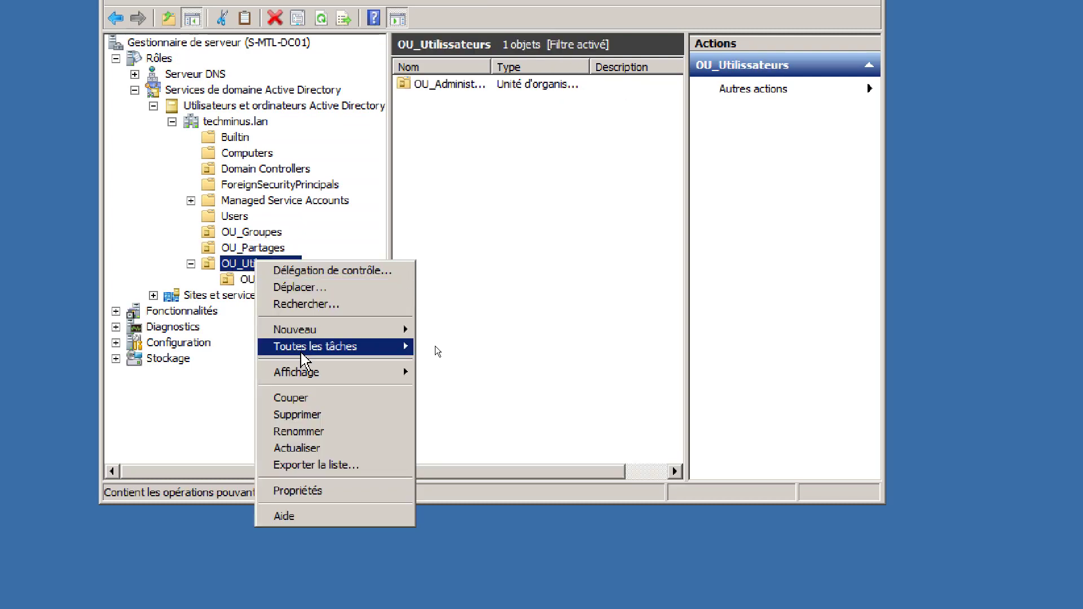
pyautogui.moveTo(299, 330)
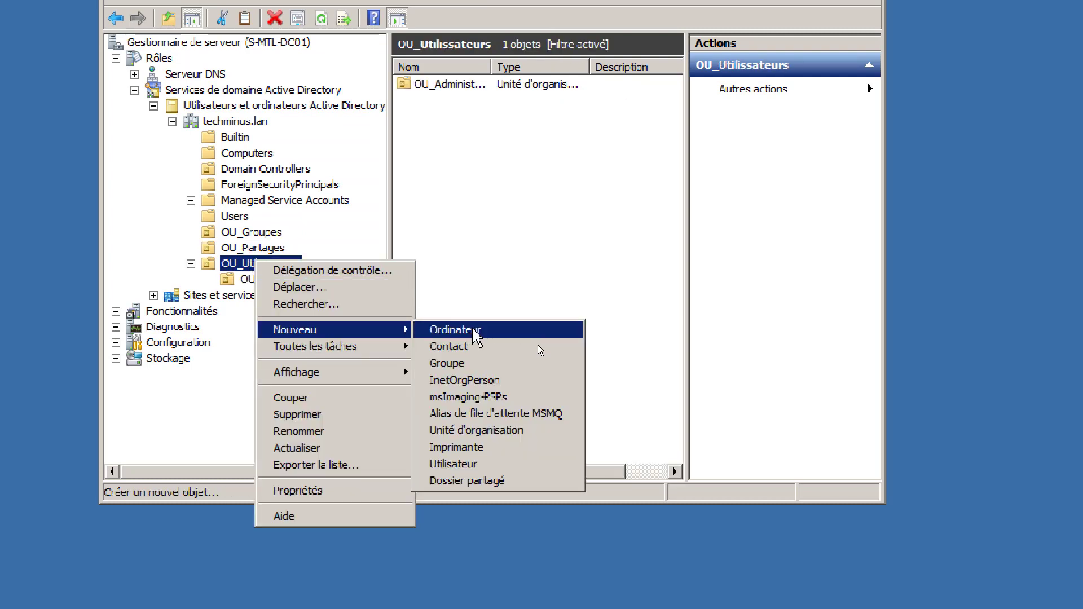
pyautogui.click(492, 430)
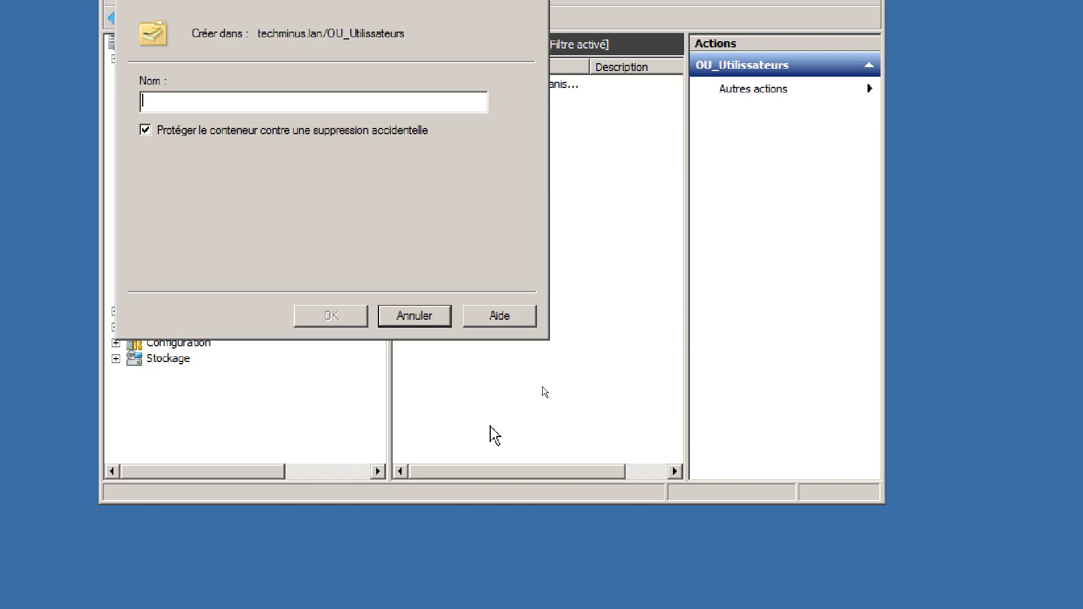
pyautogui.write('OU')
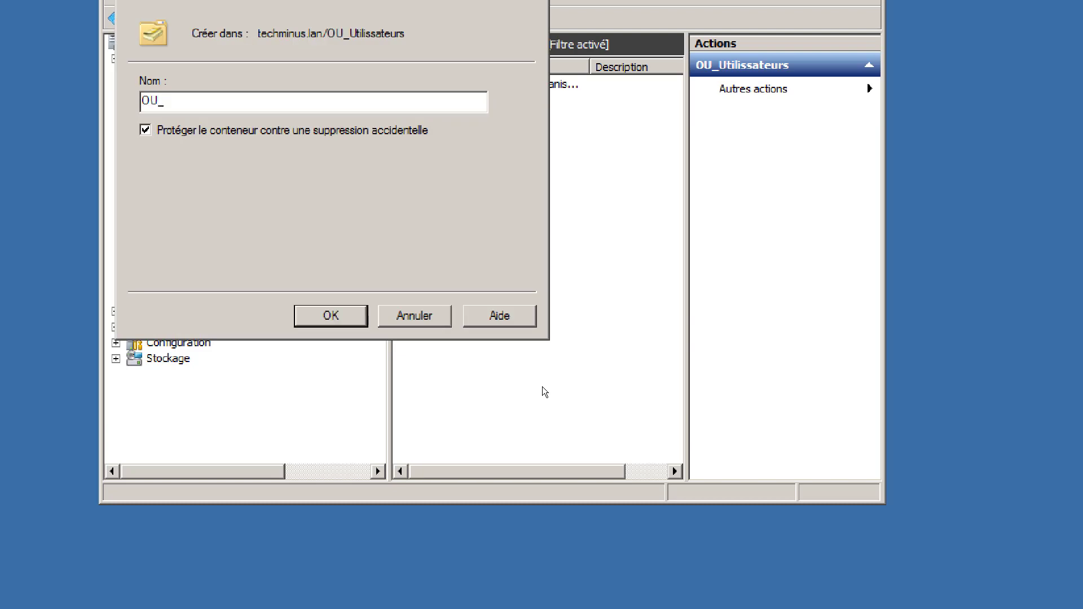
pyautogui.write('_Ventes')
pyautogui.click(349, 316)
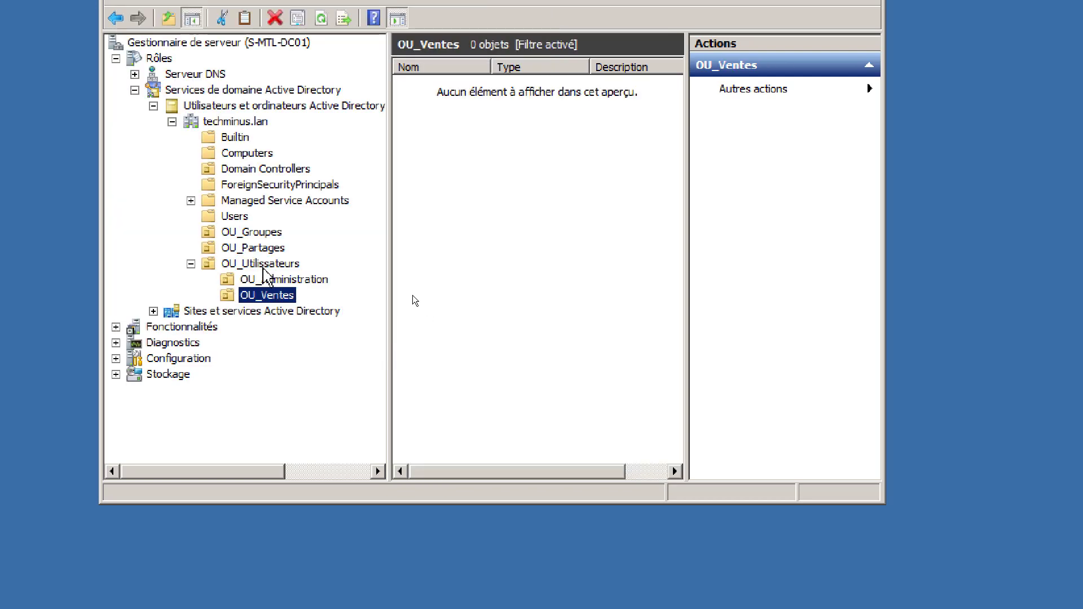
# - Create OU_Web and OU_Informatique inside OU_Utilisateurs
pyautogui.rightClick(264, 265)
pyautogui.moveTo(311, 338)
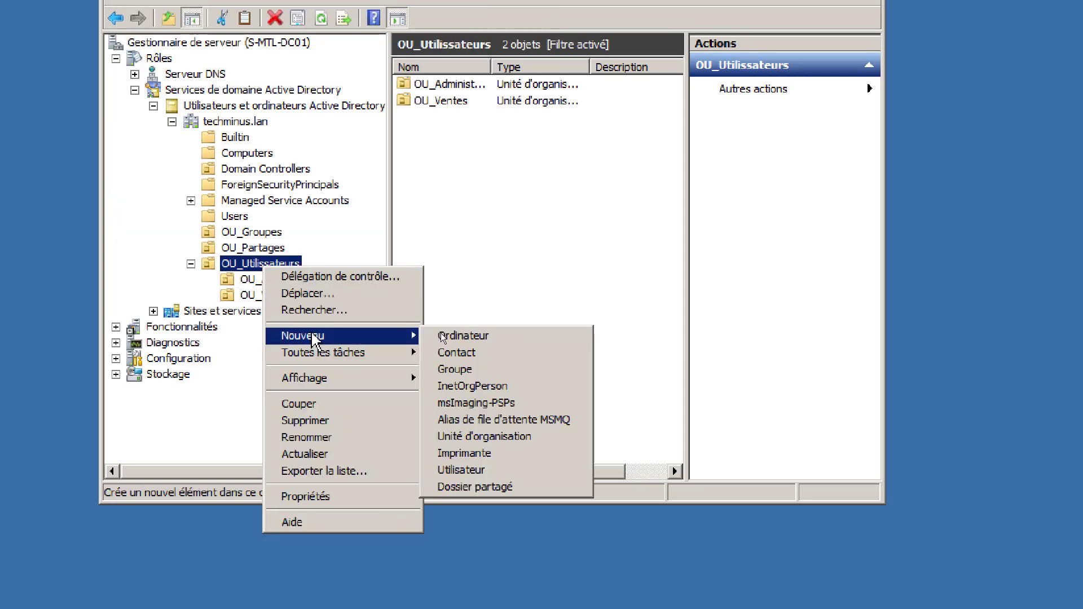
pyautogui.click(485, 436)
pyautogui.write('OU_Web')
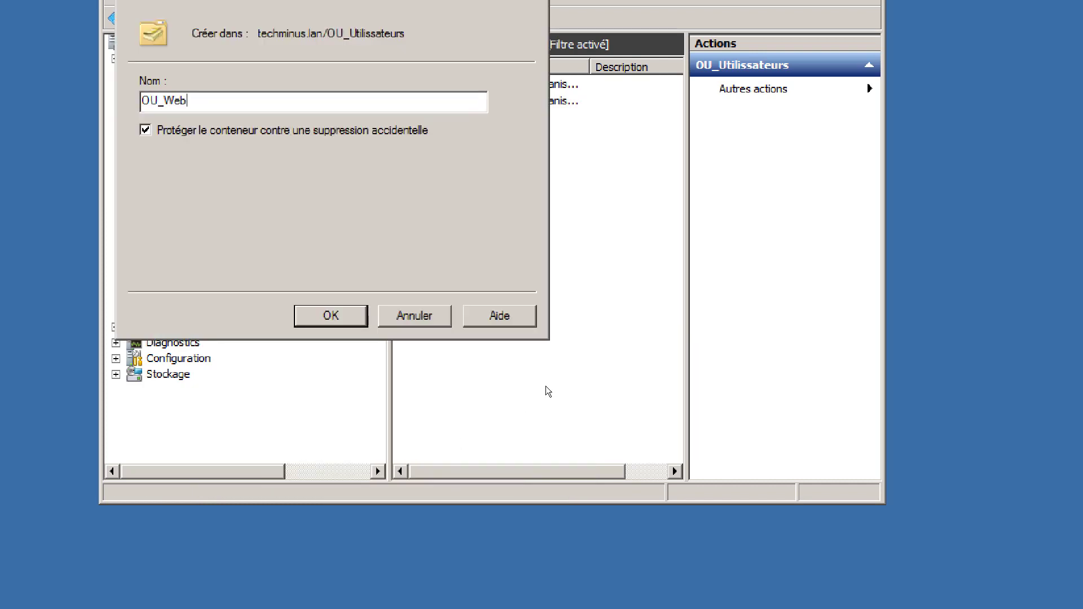
pyautogui.press('Return')
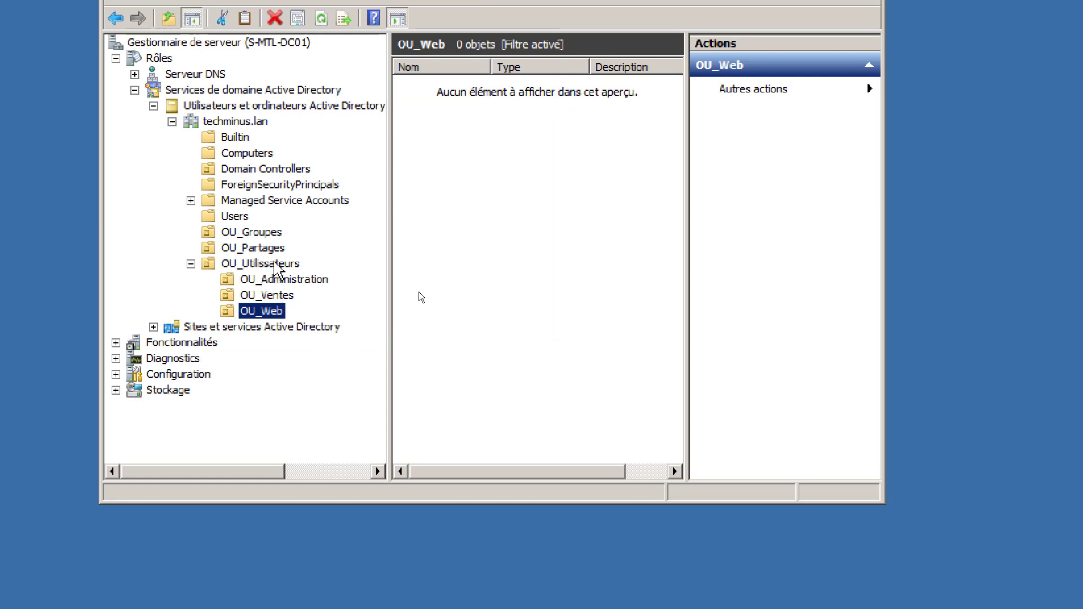
pyautogui.click(275, 265)
pyautogui.rightClick(275, 263)
pyautogui.moveTo(315, 334)
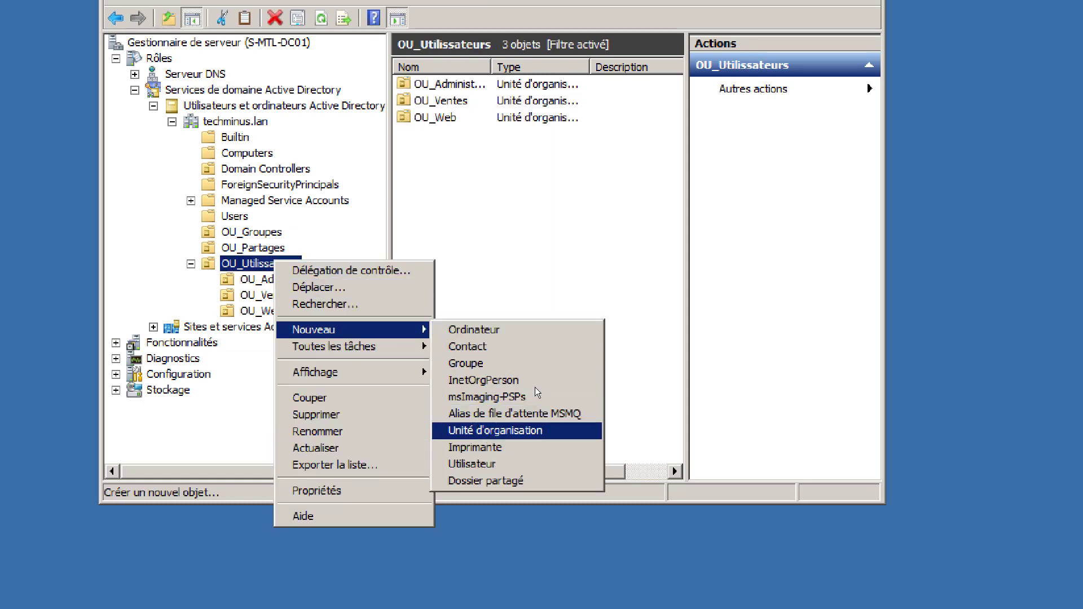
pyautogui.click(471, 429)
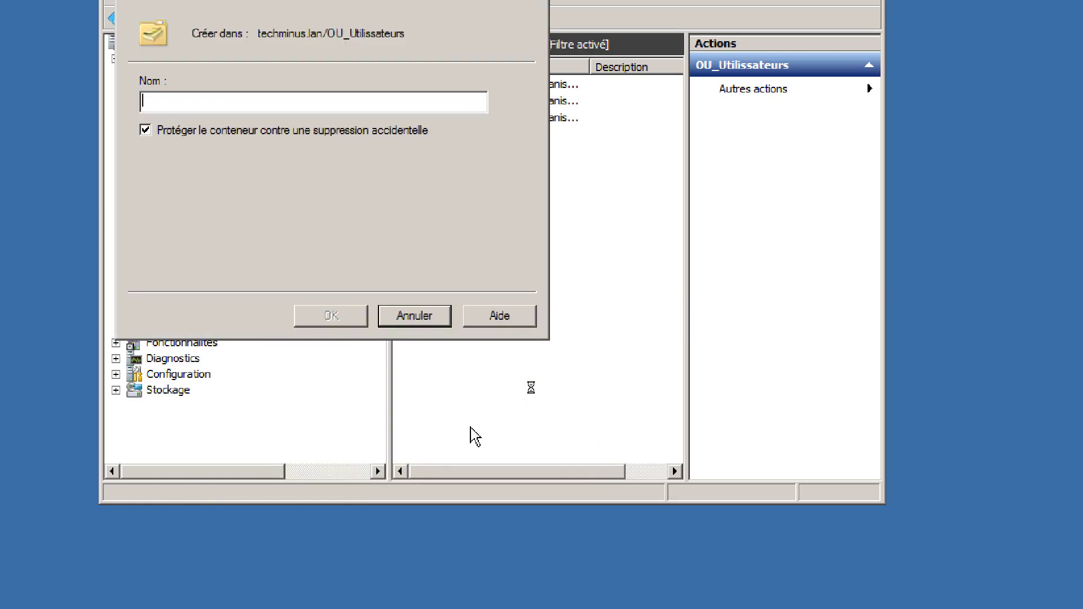
pyautogui.write('OU_Informatique')
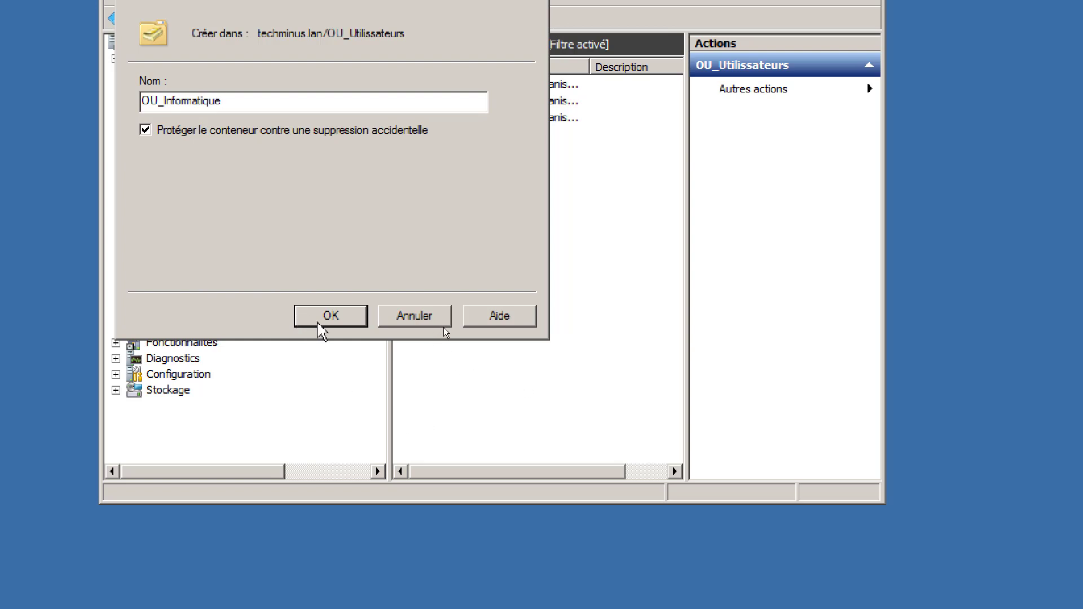
pyautogui.click(321, 323)
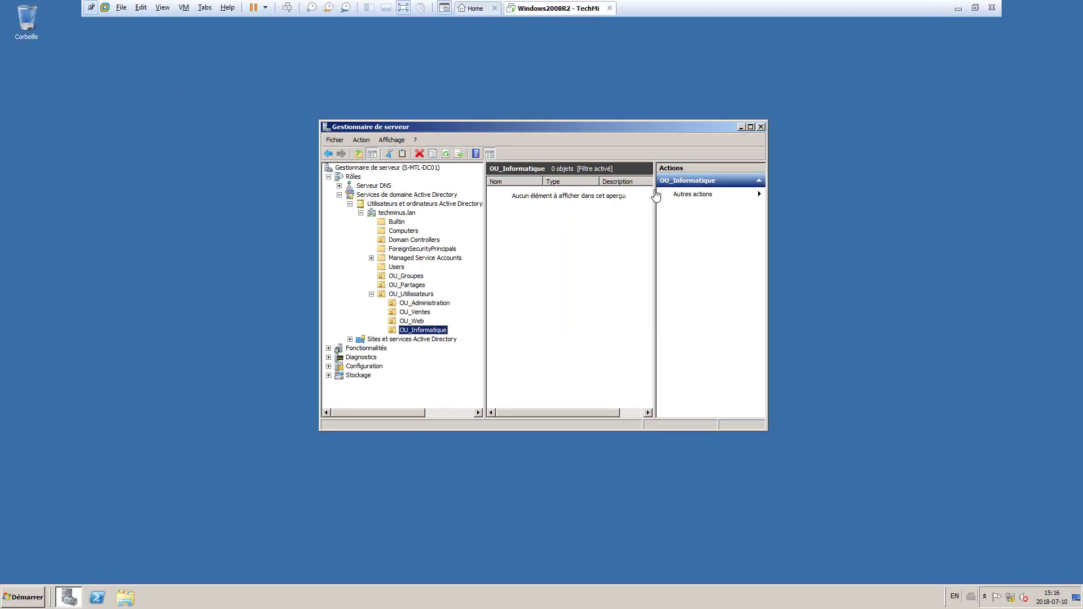
# - Minimize the VM, highlight the required OU names in the lab doc, and check the TechMinus-Users.csv link's Moodle address
pyautogui.click(957, 9)
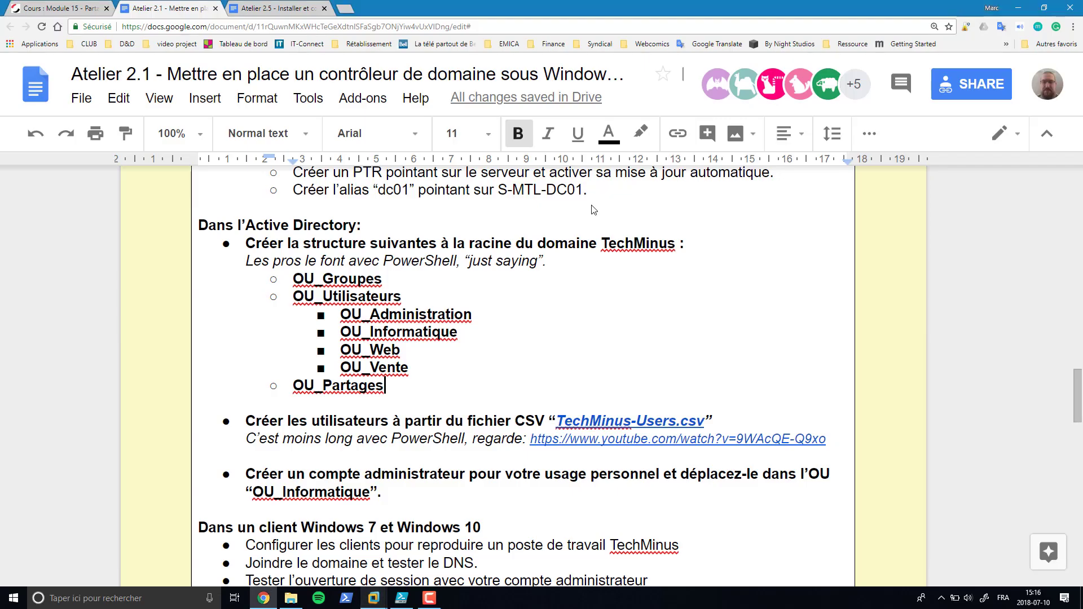
pyautogui.moveTo(317, 279); pyautogui.dragTo(377, 390)
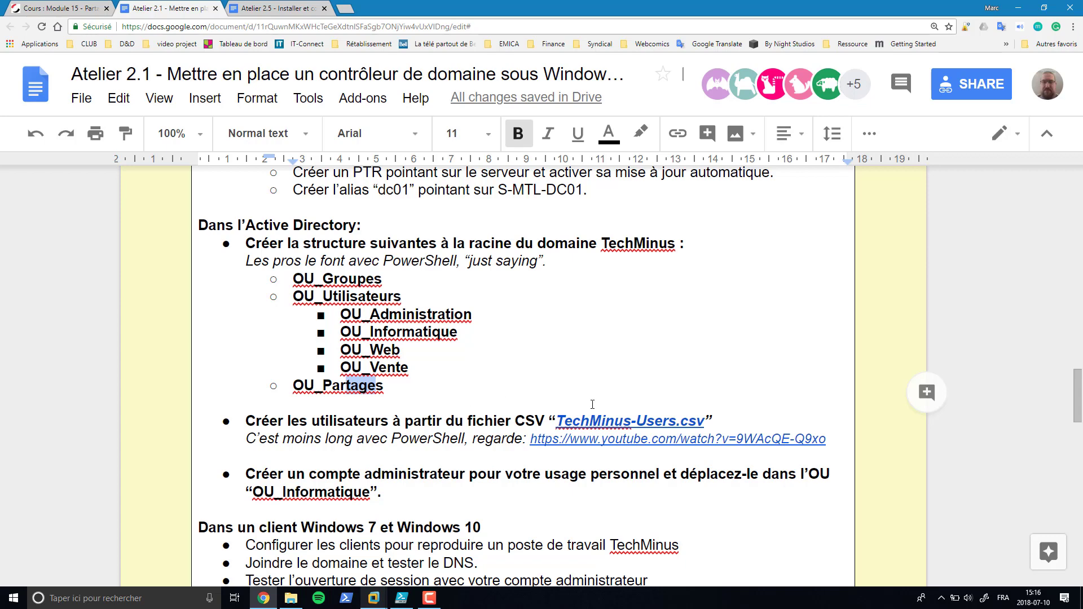
pyautogui.click(589, 423)
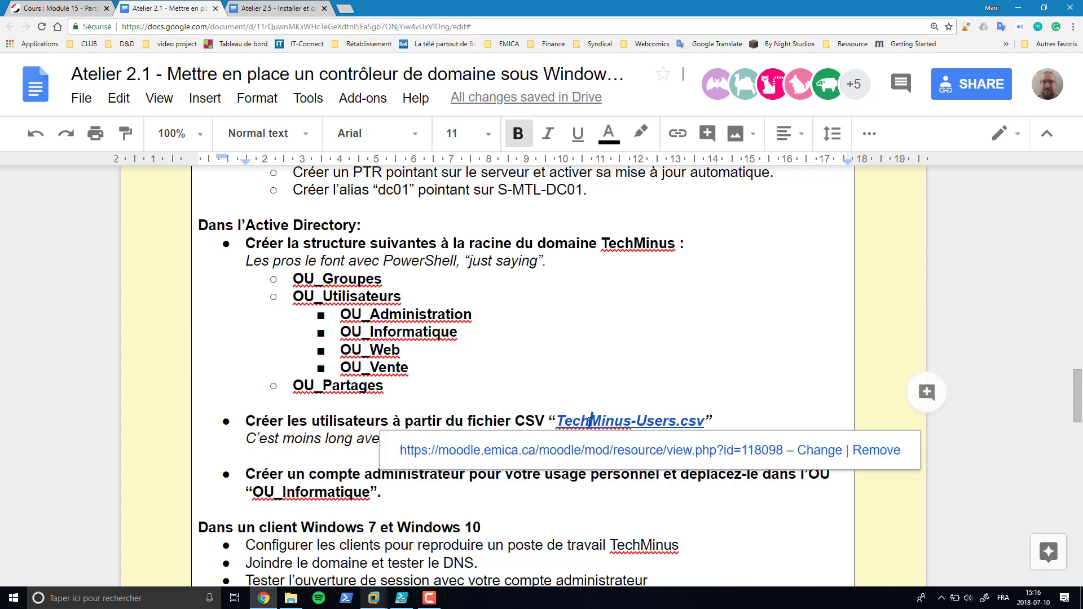
pyautogui.click(76, 9)
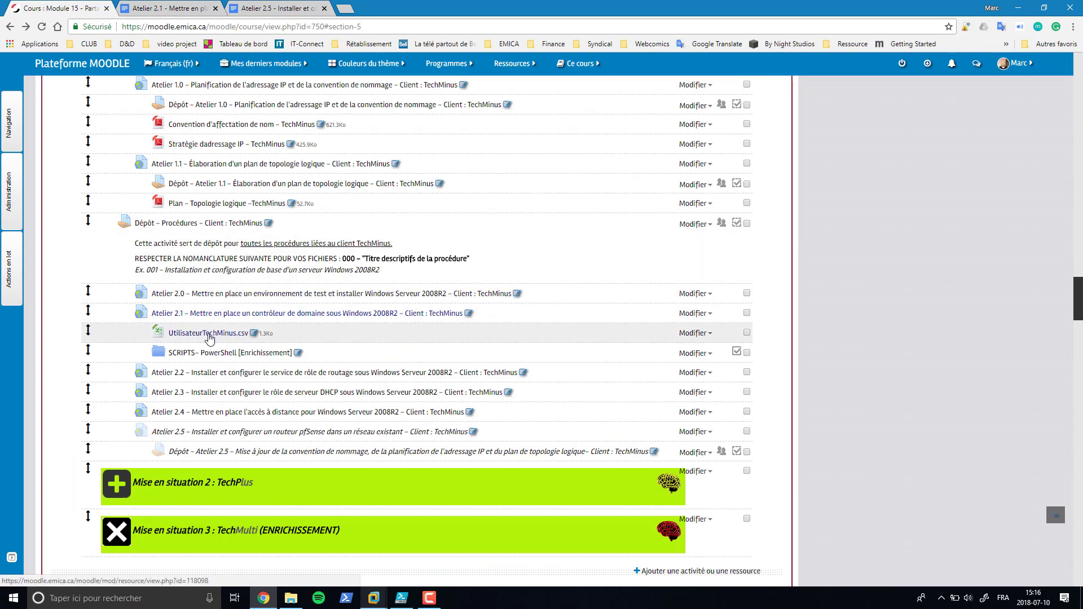
# - Download UtilisateurTechMinus.csv from Moodle and open TechMinus-Users (1).csv in Excel
pyautogui.click(209, 336)
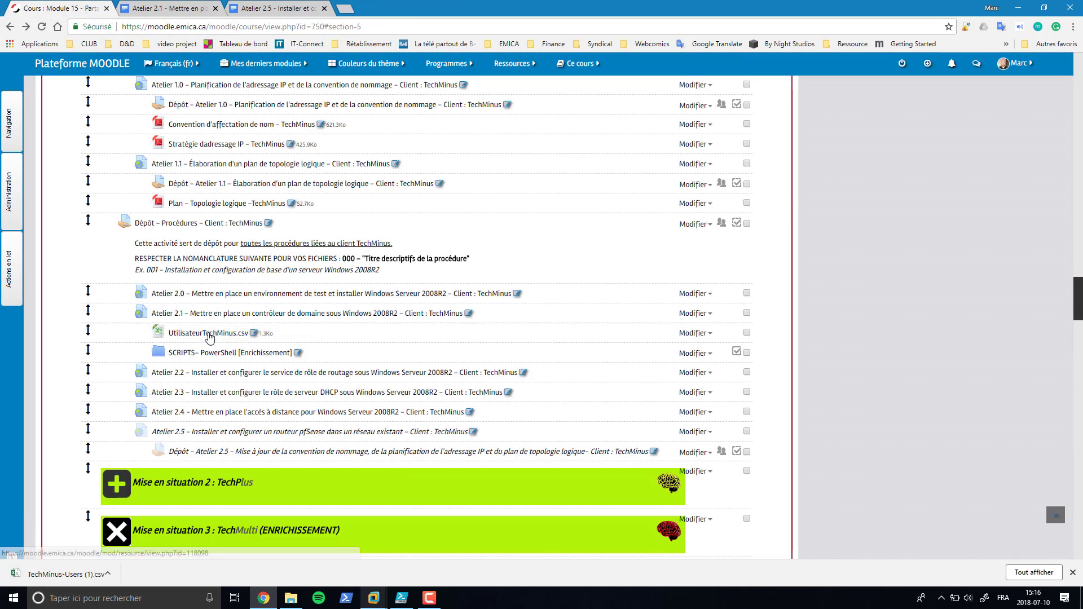
pyautogui.click(61, 577)
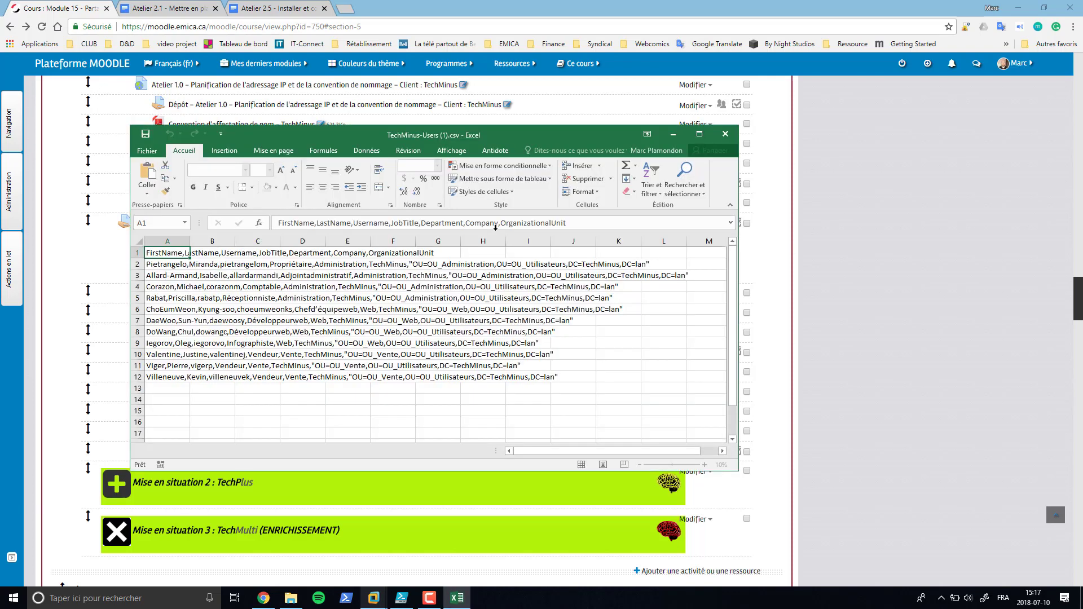
# - Maximize TechMinus-Users (1).csv in Excel and select column A with the Données tools showing
pyautogui.click(700, 134)
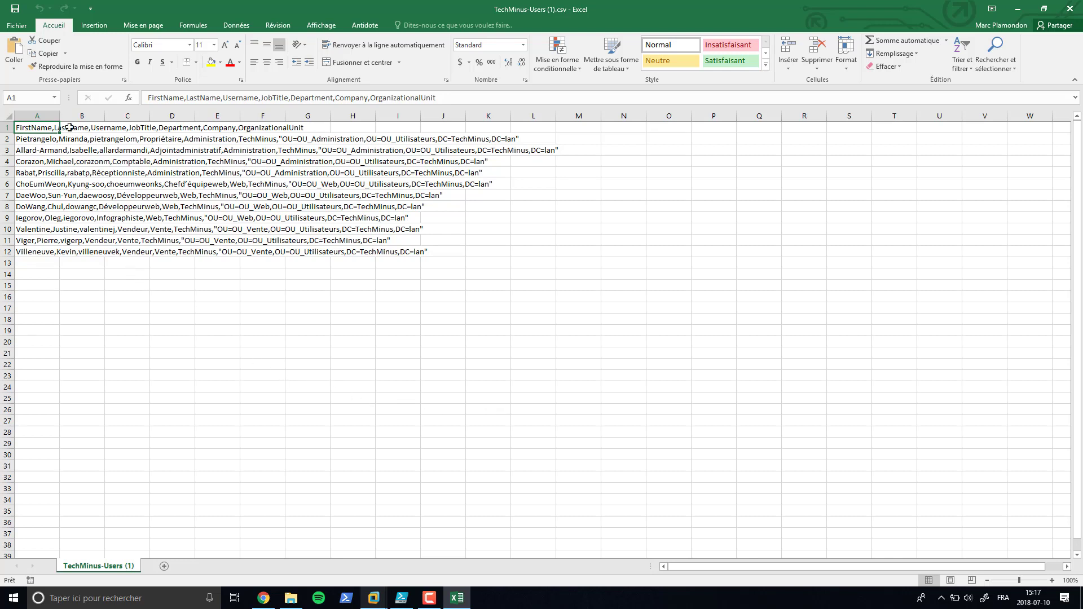
pyautogui.click(44, 111)
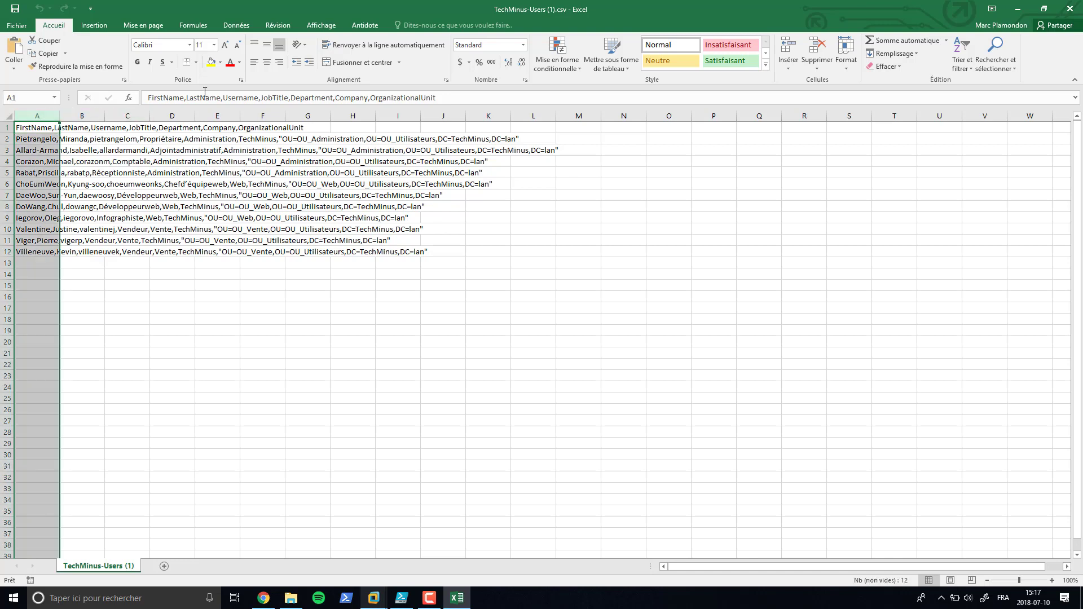
pyautogui.click(237, 26)
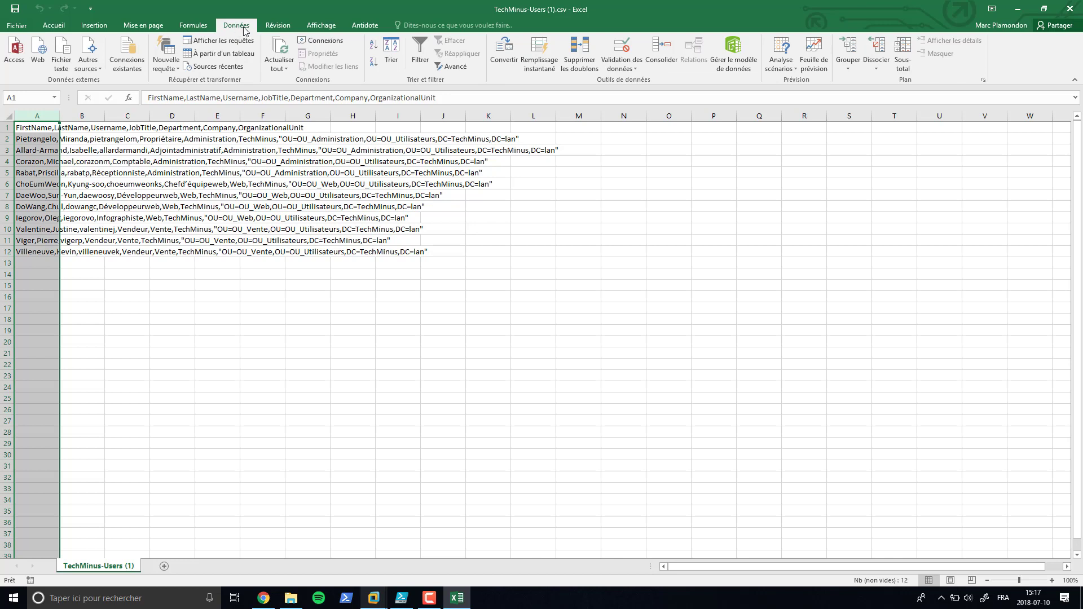
# - In Convert Text to Columns, keep Delimited and split on commas instead of tabs
pyautogui.click(504, 62)
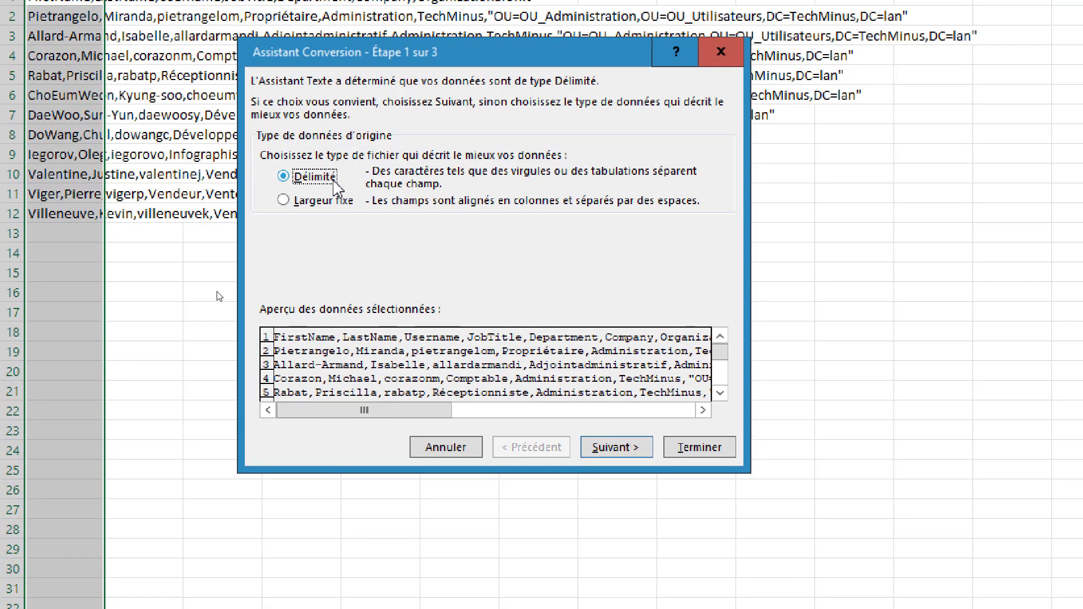
pyautogui.click(616, 449)
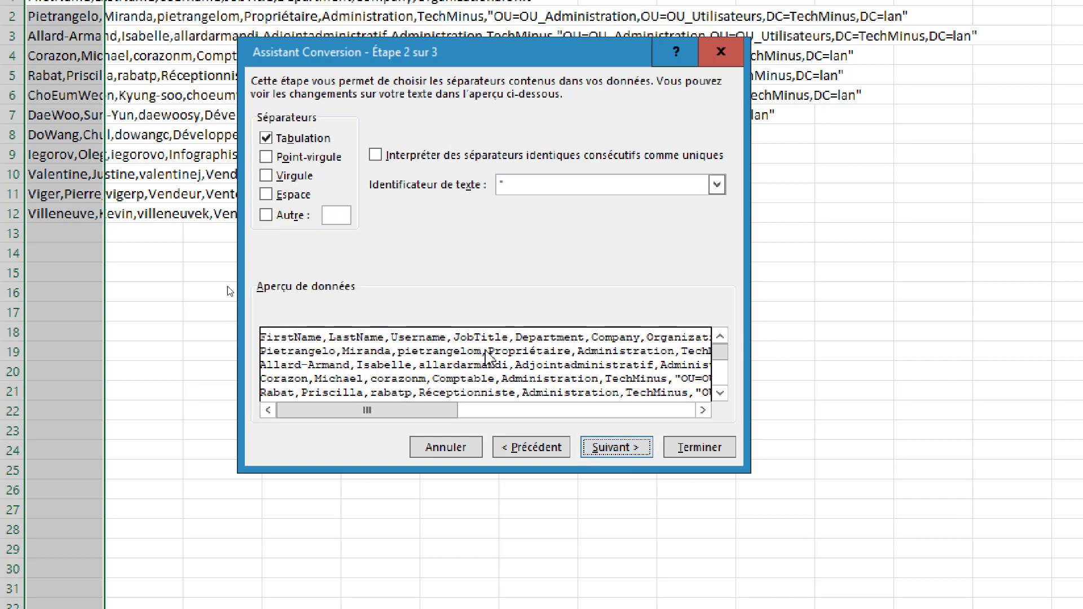
pyautogui.click(271, 141)
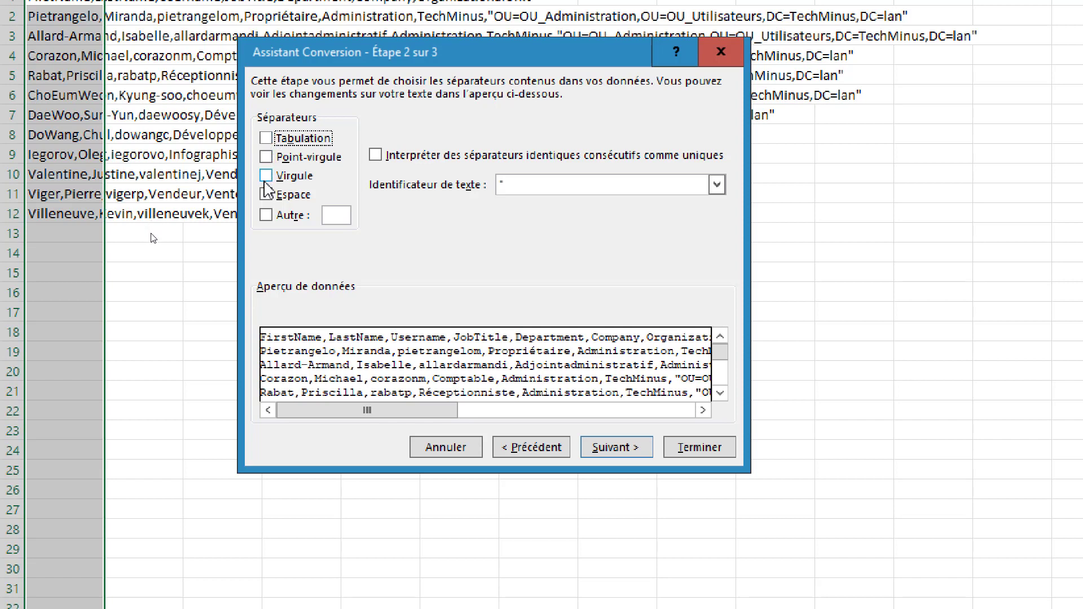
pyautogui.click(265, 178)
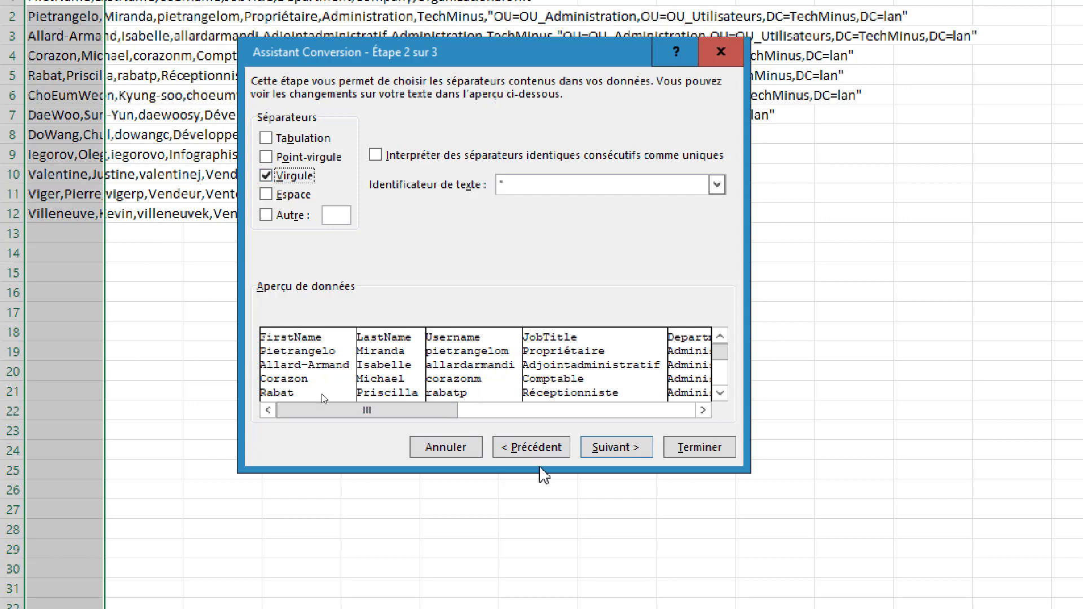
pyautogui.moveTo(420, 415); pyautogui.dragTo(657, 423)
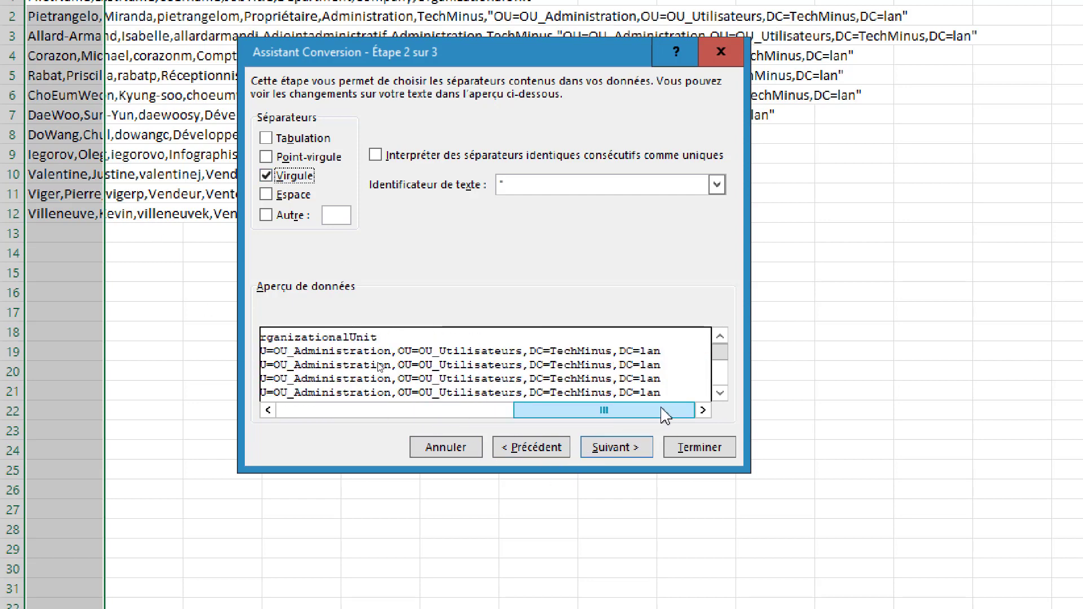
pyautogui.click(612, 450)
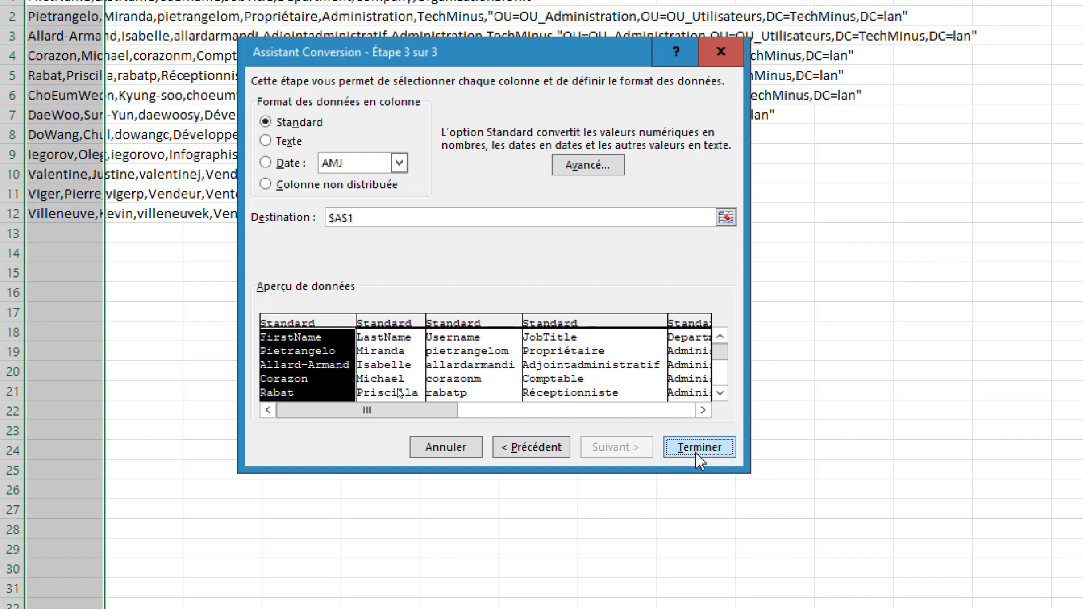
# - Import the FirstName and LastName columns as Text and finish the split
pyautogui.click(370, 379)
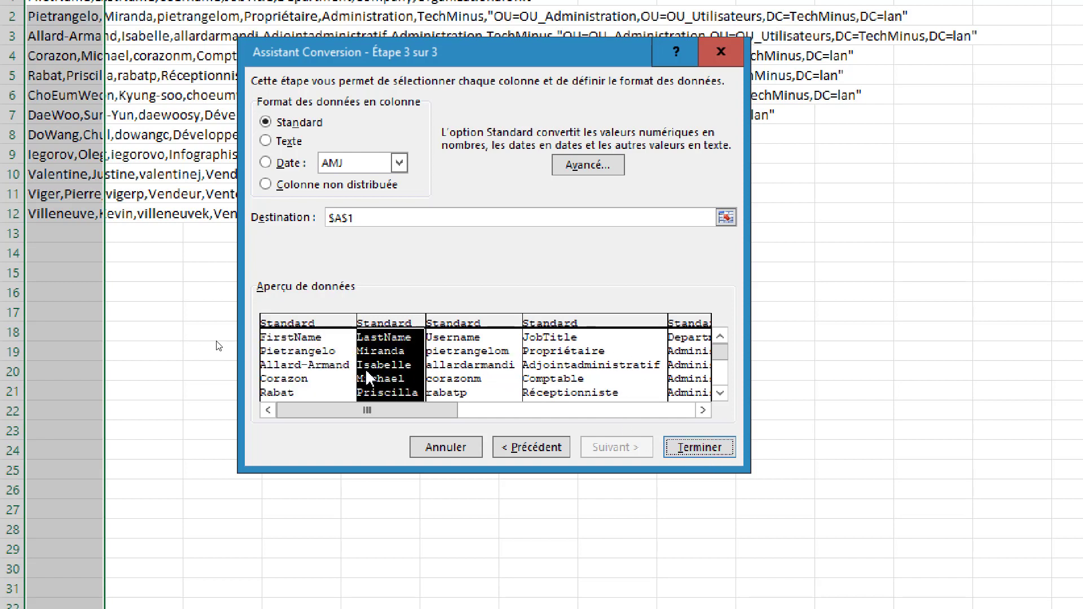
pyautogui.click(446, 377)
pyautogui.click(572, 379)
pyautogui.click(335, 381)
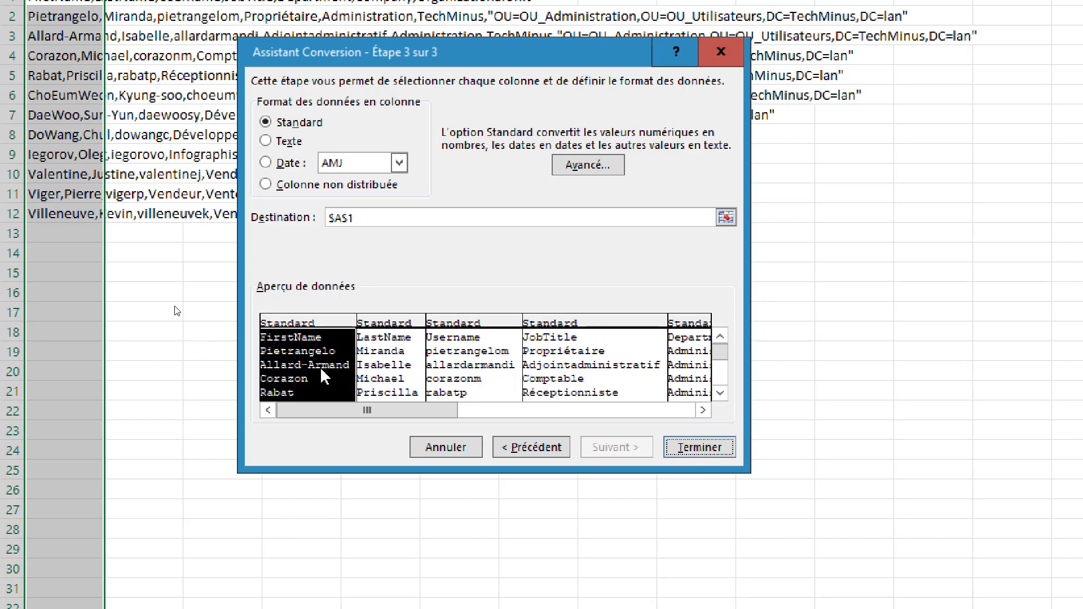
pyautogui.click(291, 141)
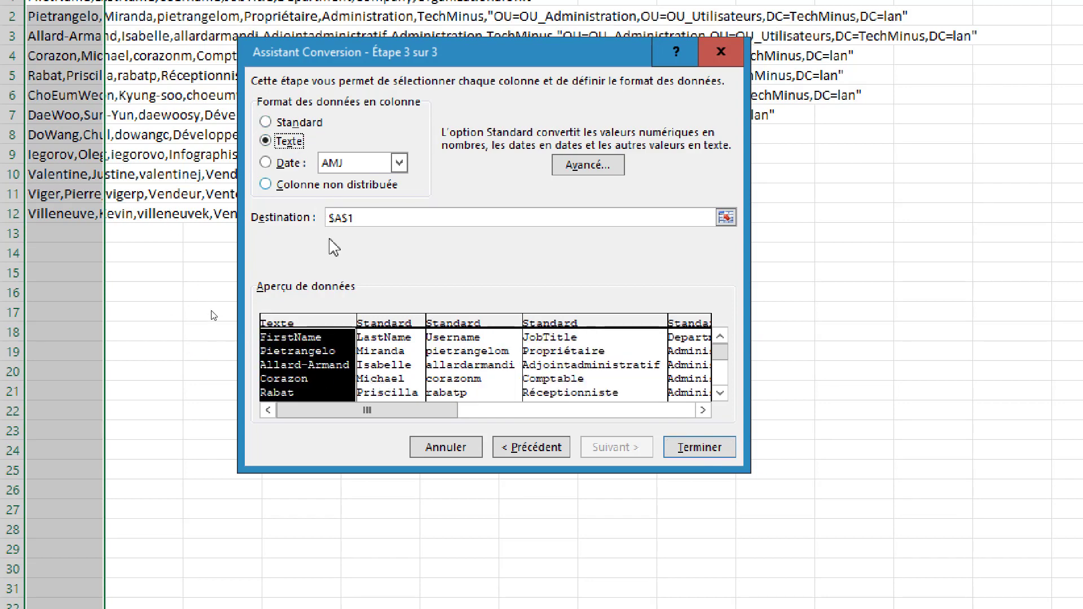
pyautogui.click(389, 351)
pyautogui.click(294, 141)
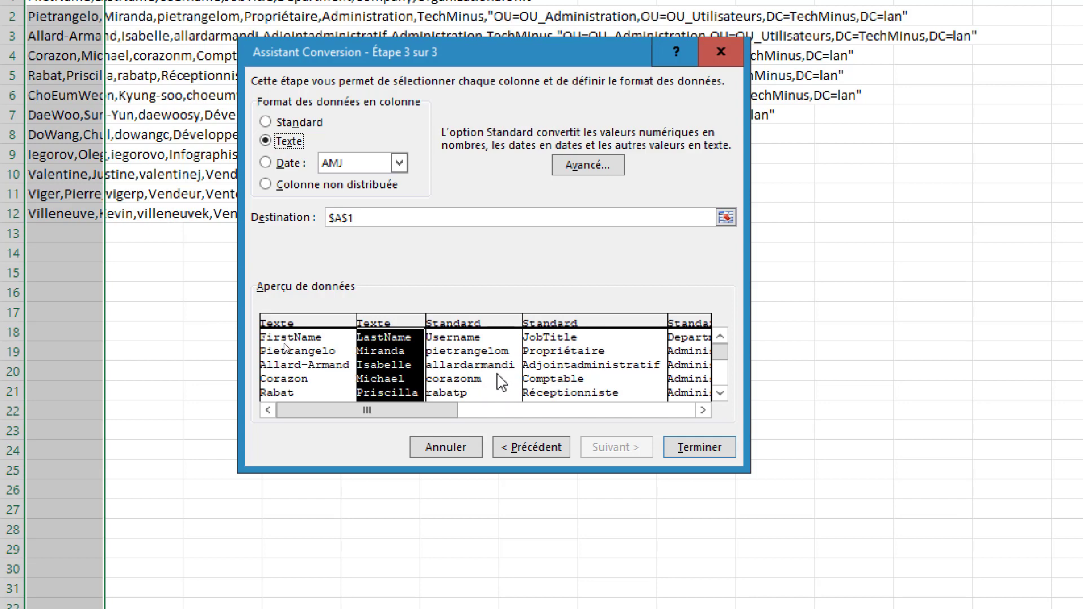
pyautogui.click(712, 450)
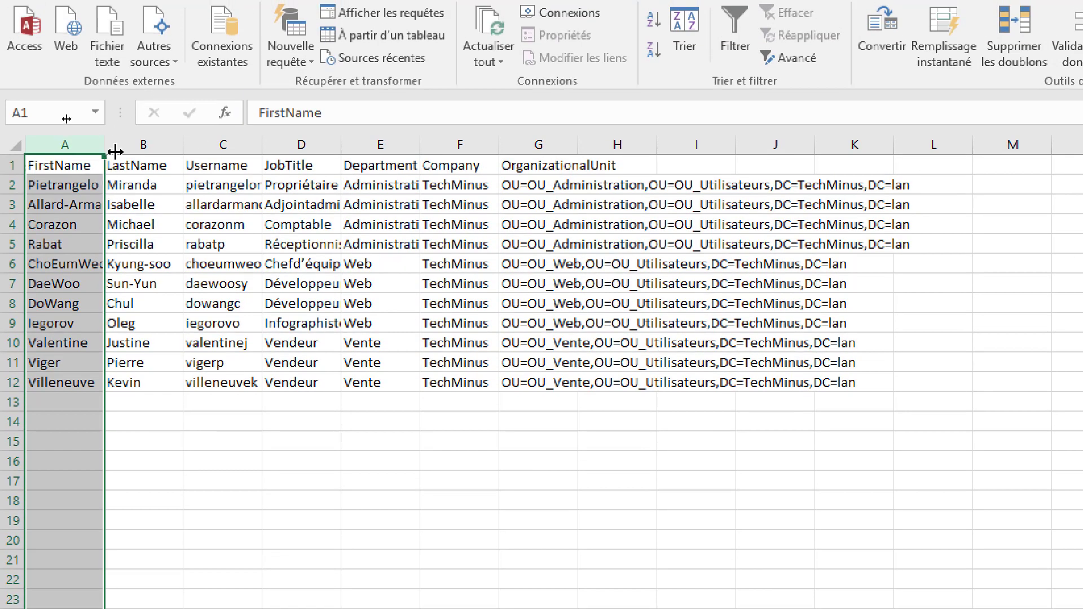
# - Auto-fit columns A through E to their contents
pyautogui.doubleClick(105, 148)
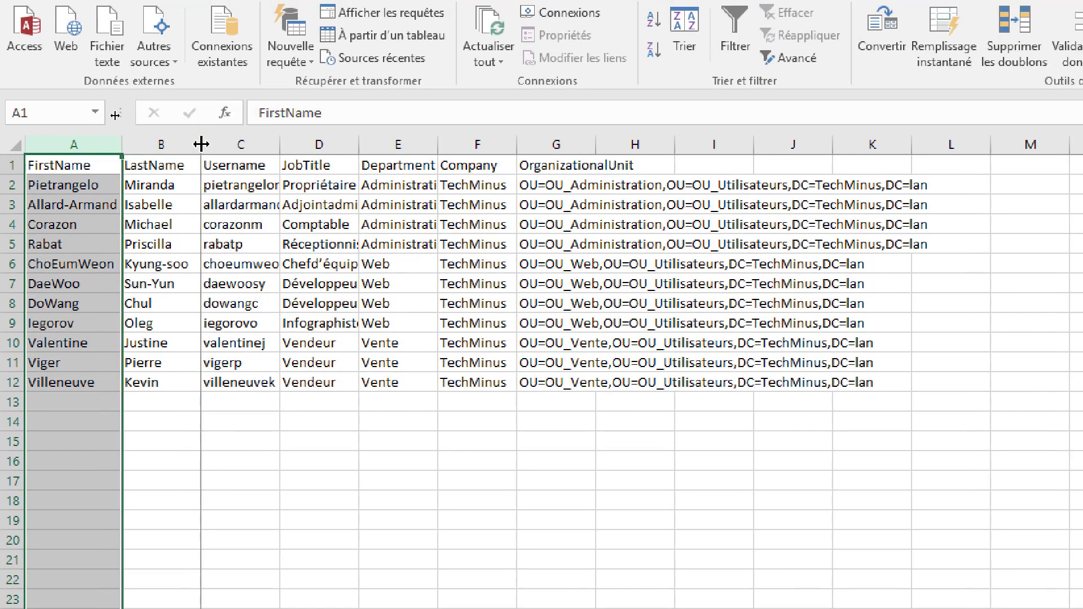
pyautogui.doubleClick(201, 145)
pyautogui.doubleClick(272, 146)
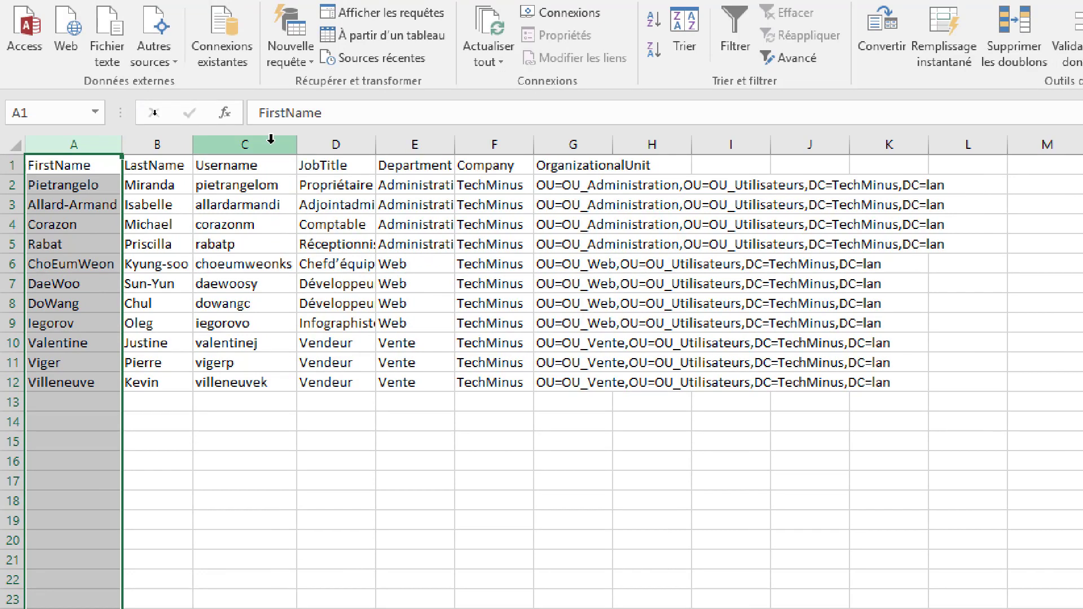
pyautogui.doubleClick(375, 146)
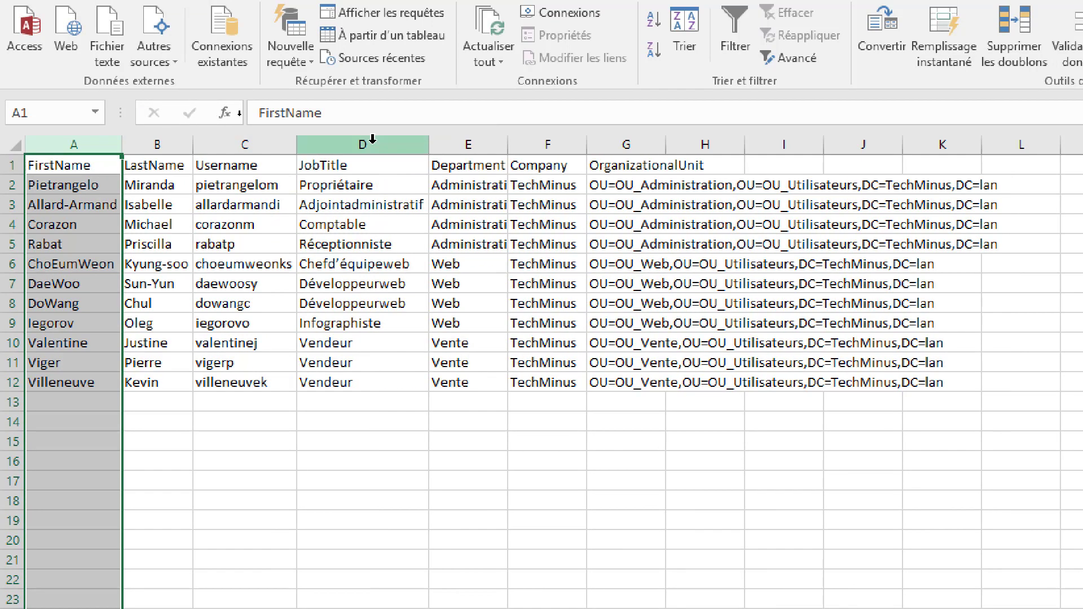
pyautogui.doubleClick(507, 145)
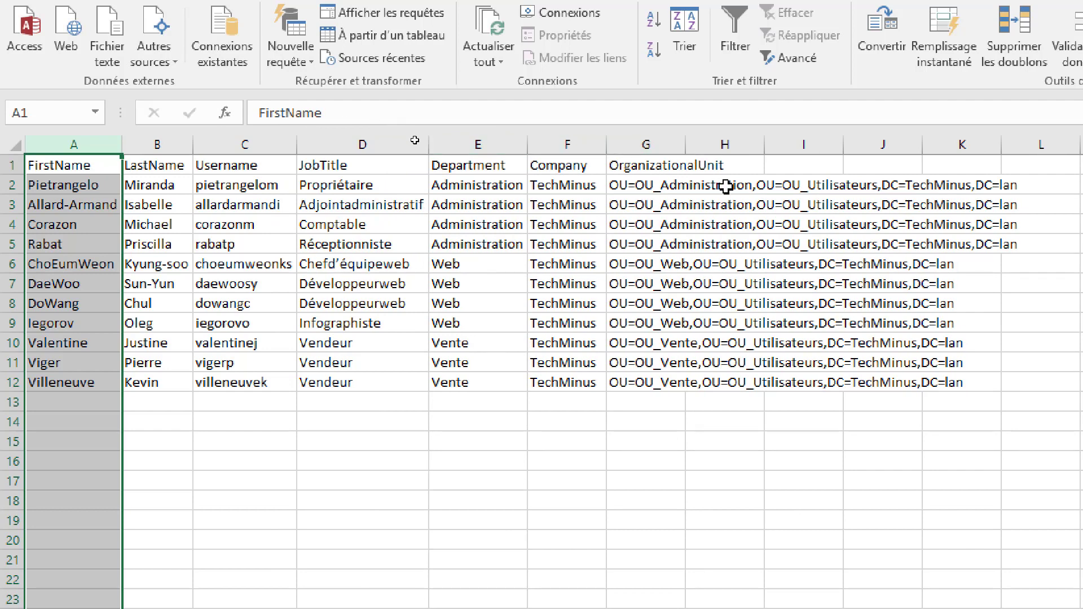
# - Inspect G2's OU path: OU_Administration, OU_Utilisateurs and DC=TechMinus,DC=lan, without changing it
pyautogui.click(643, 184)
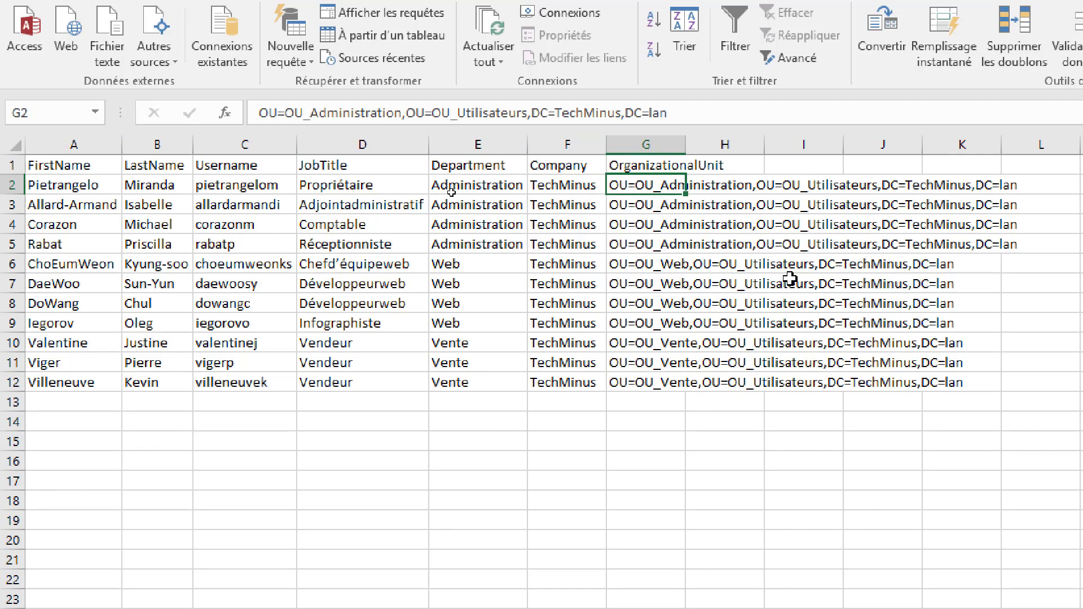
pyautogui.press('Up')
pyautogui.press('Down')
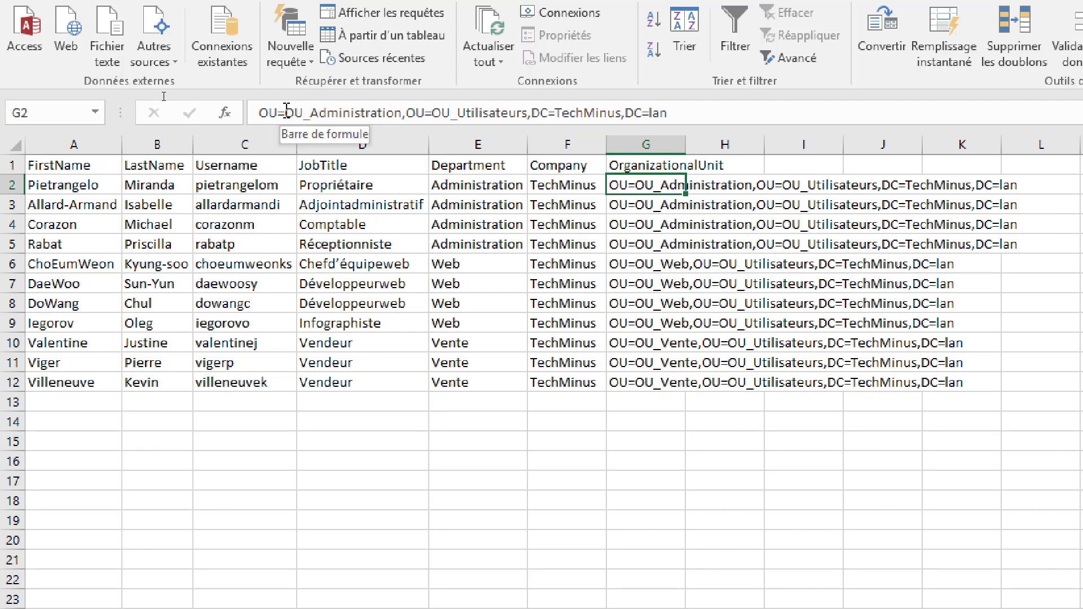
pyautogui.moveTo(286, 113); pyautogui.dragTo(401, 111)
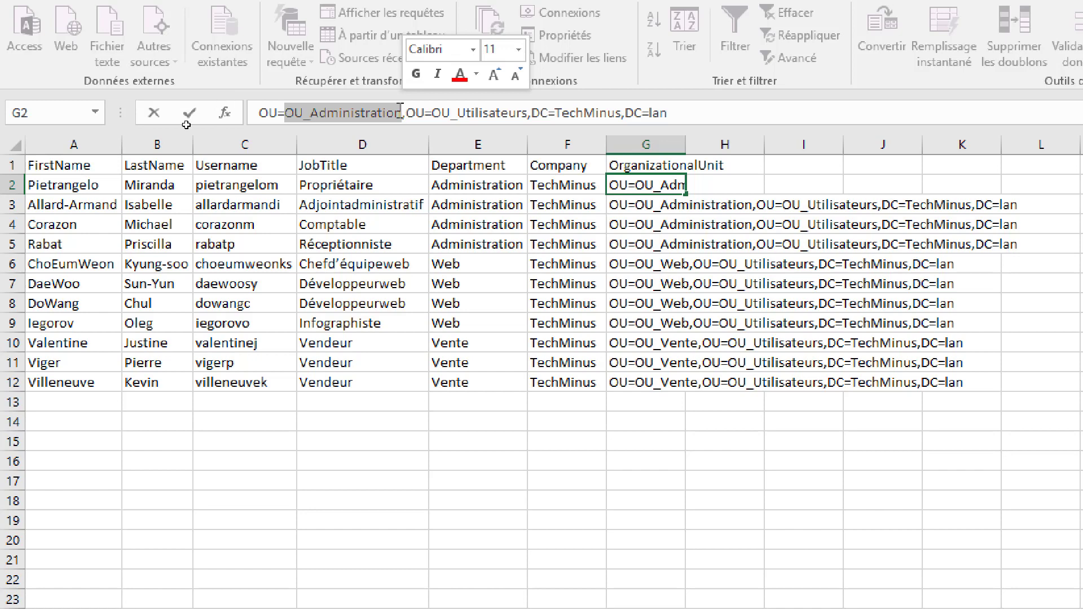
pyautogui.click(248, 224)
pyautogui.click(169, 186)
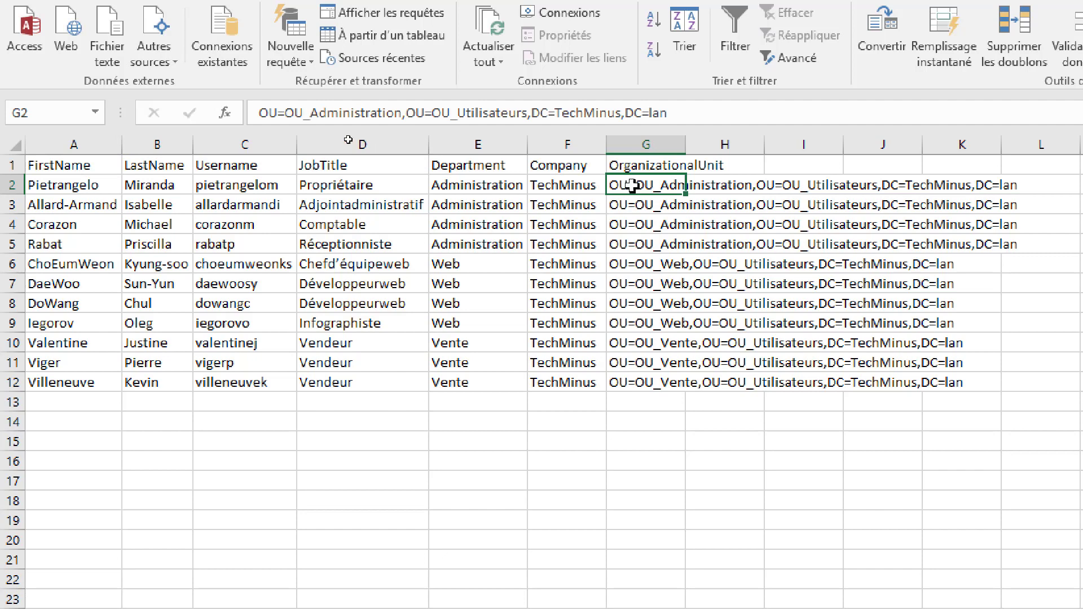
pyautogui.tripleClick(347, 114)
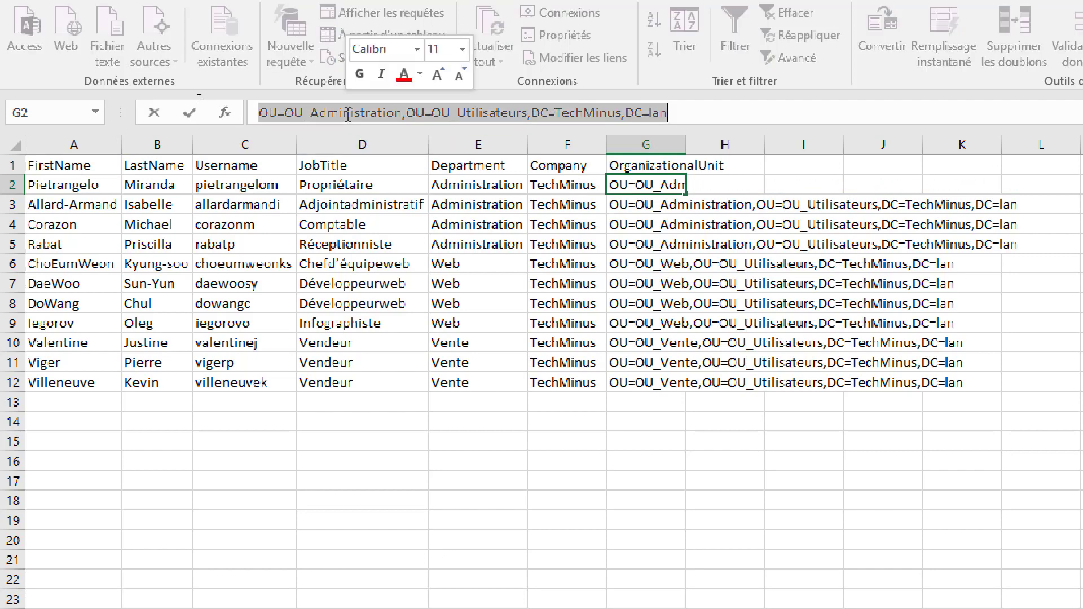
pyautogui.click(349, 115)
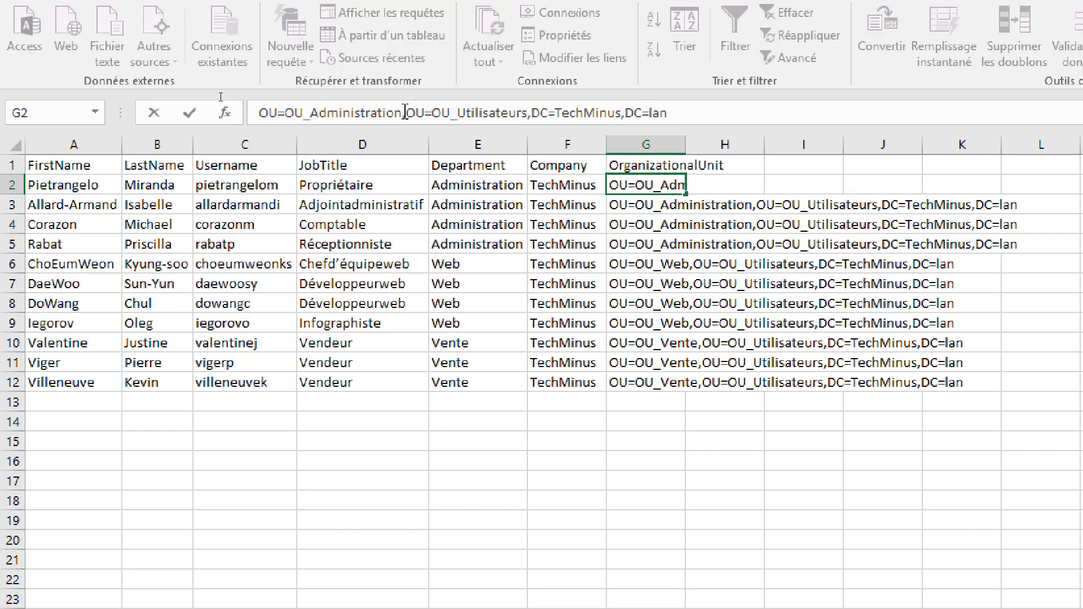
pyautogui.moveTo(402, 112); pyautogui.dragTo(308, 115)
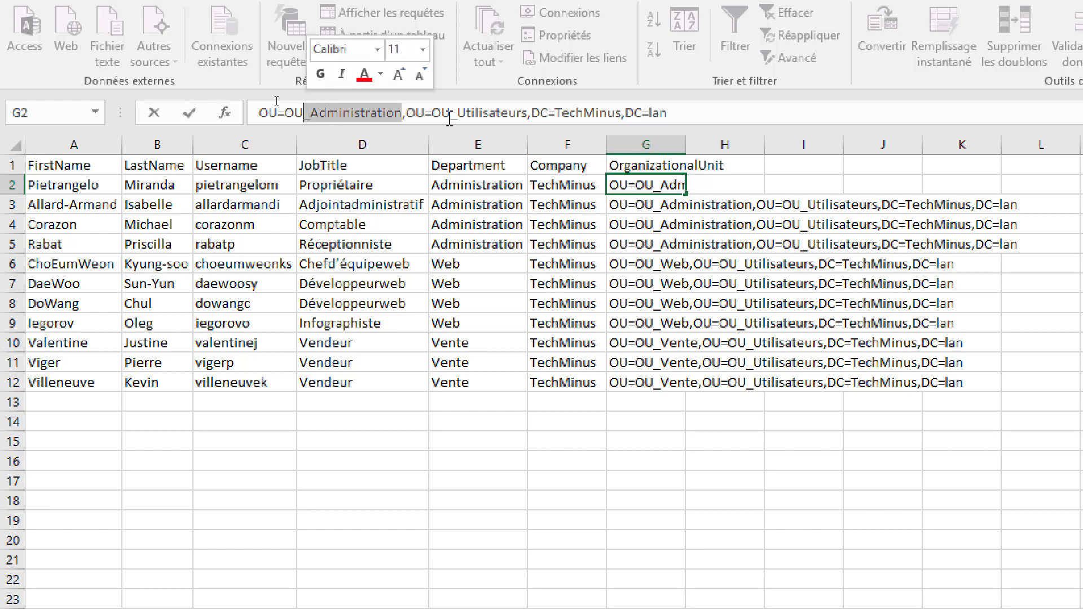
pyautogui.moveTo(527, 113); pyautogui.dragTo(432, 113)
pyautogui.moveTo(667, 113); pyautogui.dragTo(530, 113)
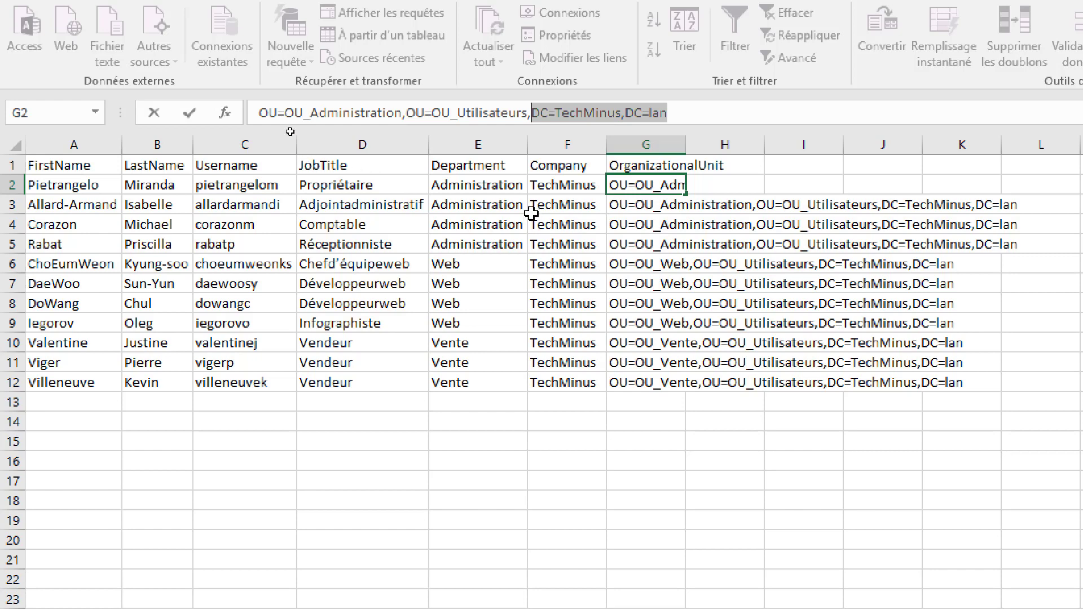
pyautogui.click(199, 306)
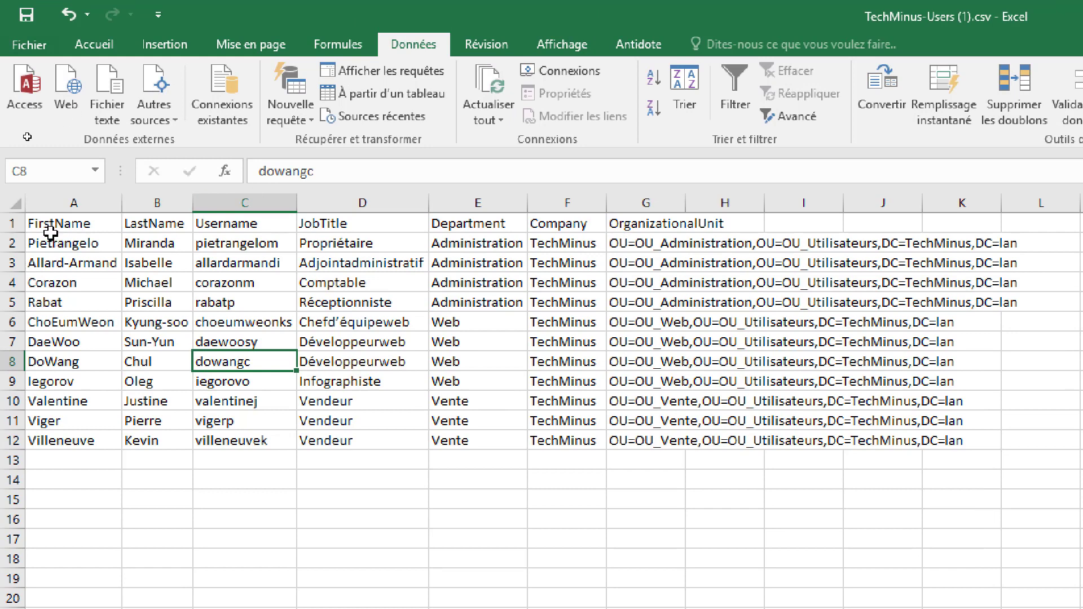
pyautogui.moveTo(53, 239); pyautogui.dragTo(229, 442)
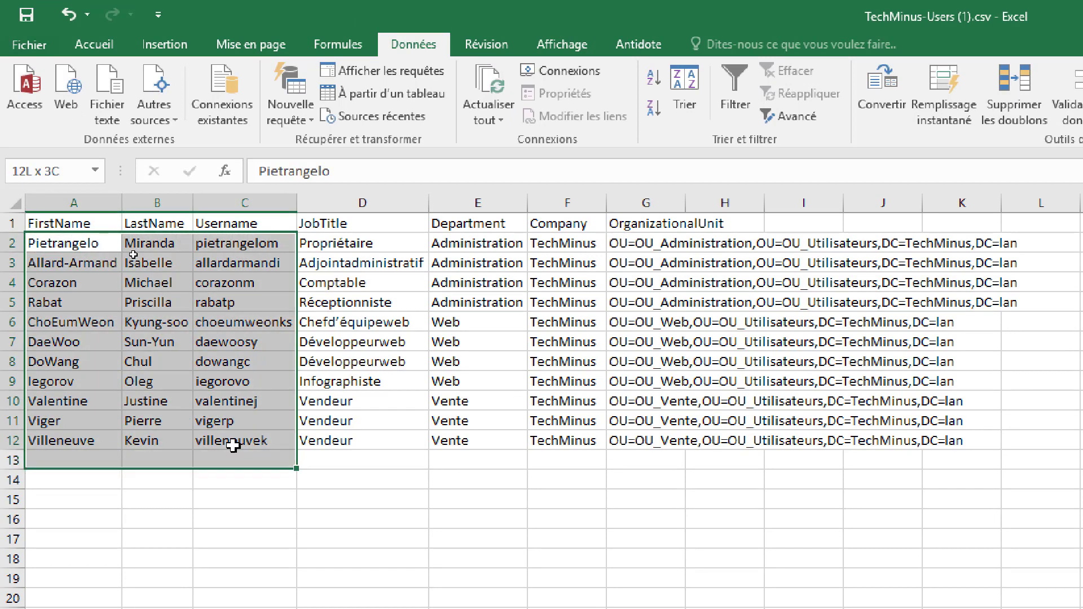
pyautogui.click(235, 479)
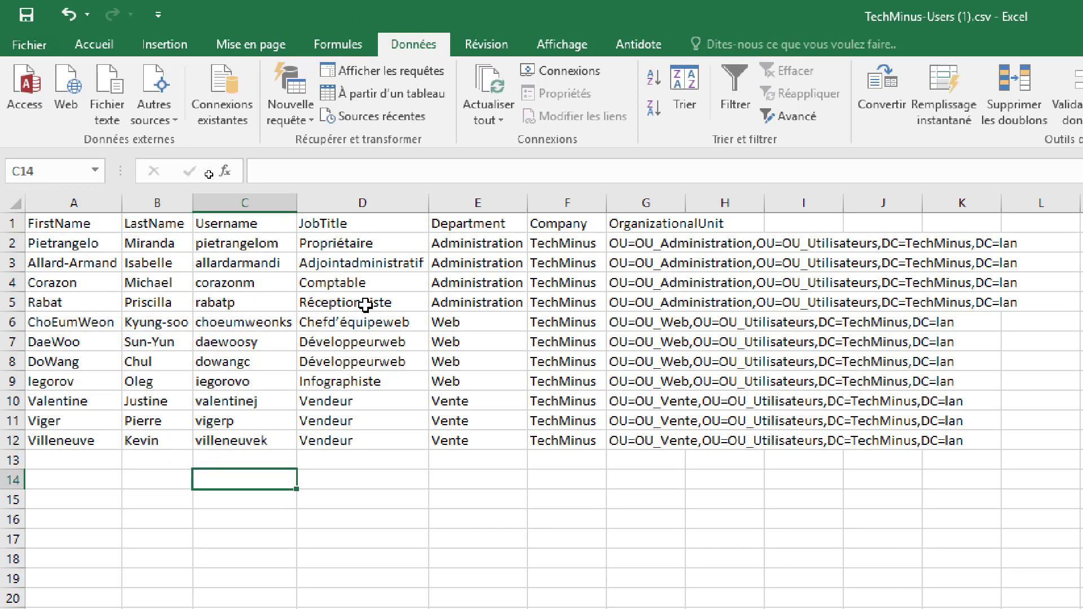
pyautogui.press('alt')
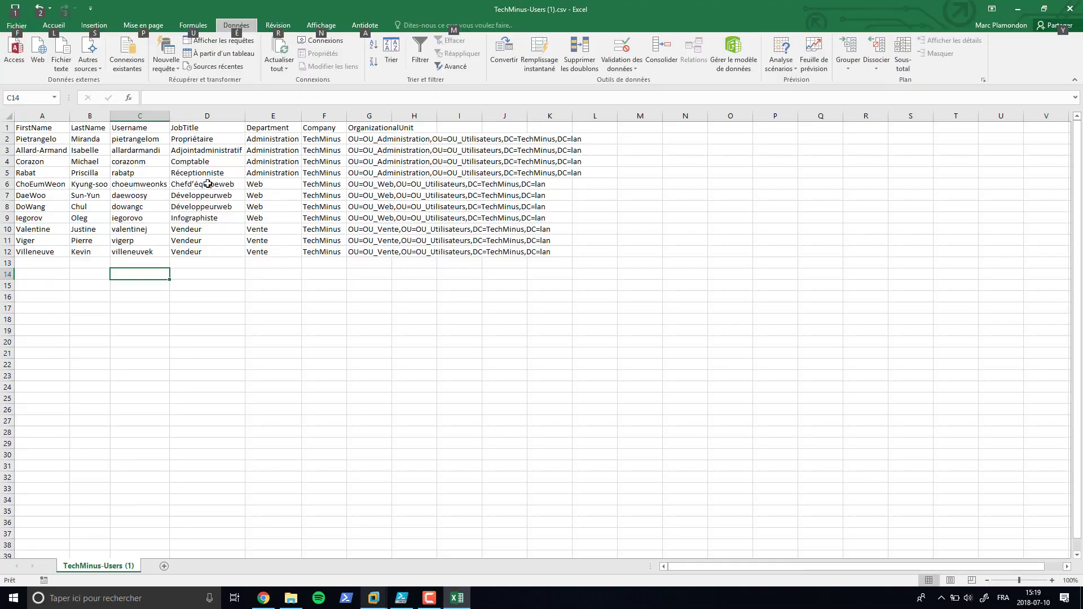
# - On the server VM, start a new user (Nouveau > Utilisateur) in OU_Administration
pyautogui.moveTo(374, 598)
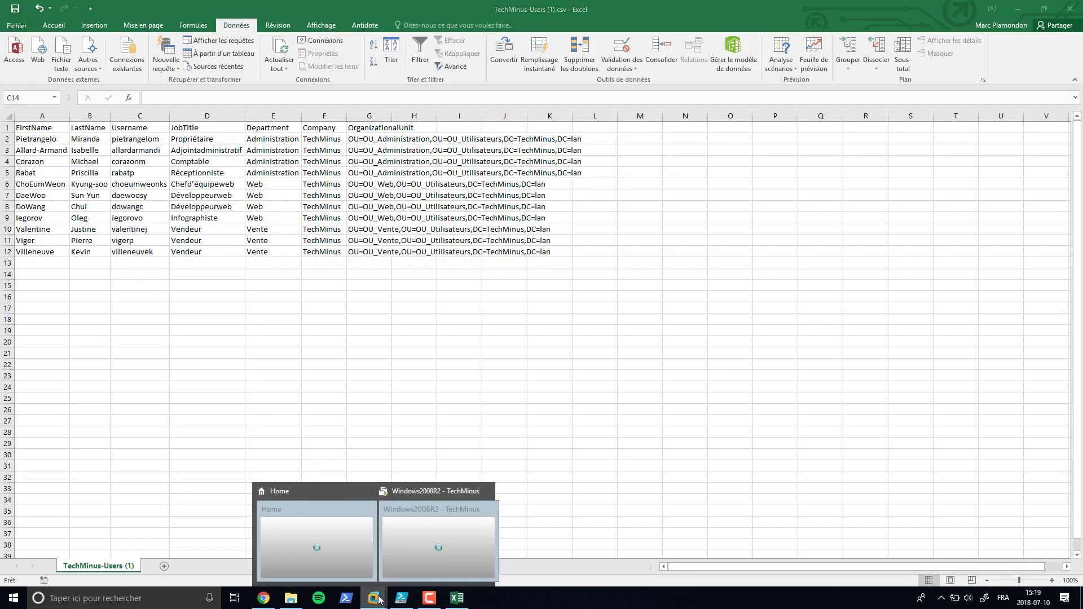
pyautogui.click(440, 546)
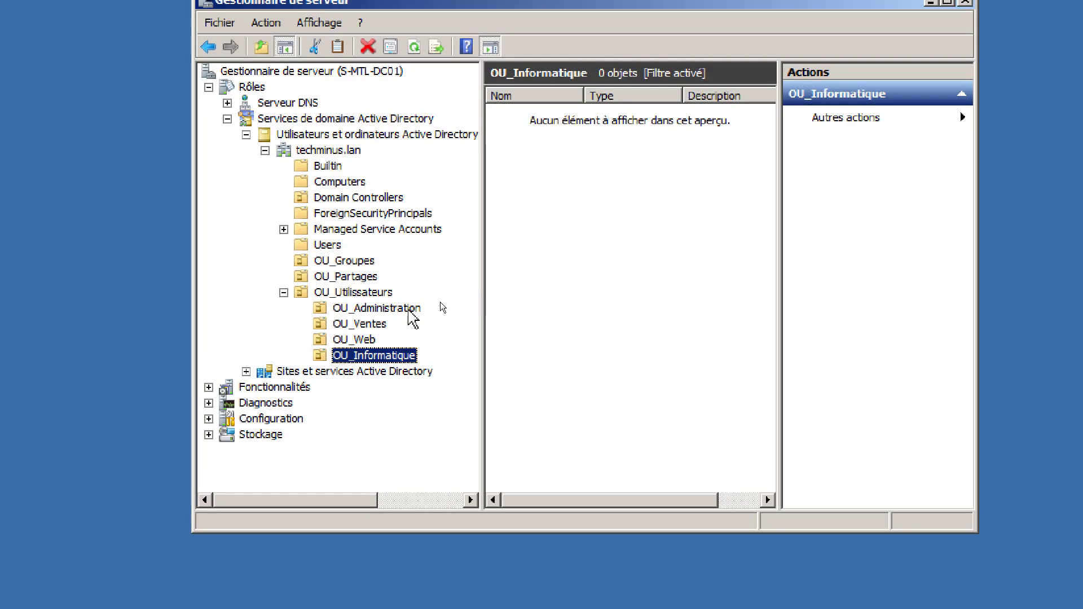
pyautogui.click(407, 309)
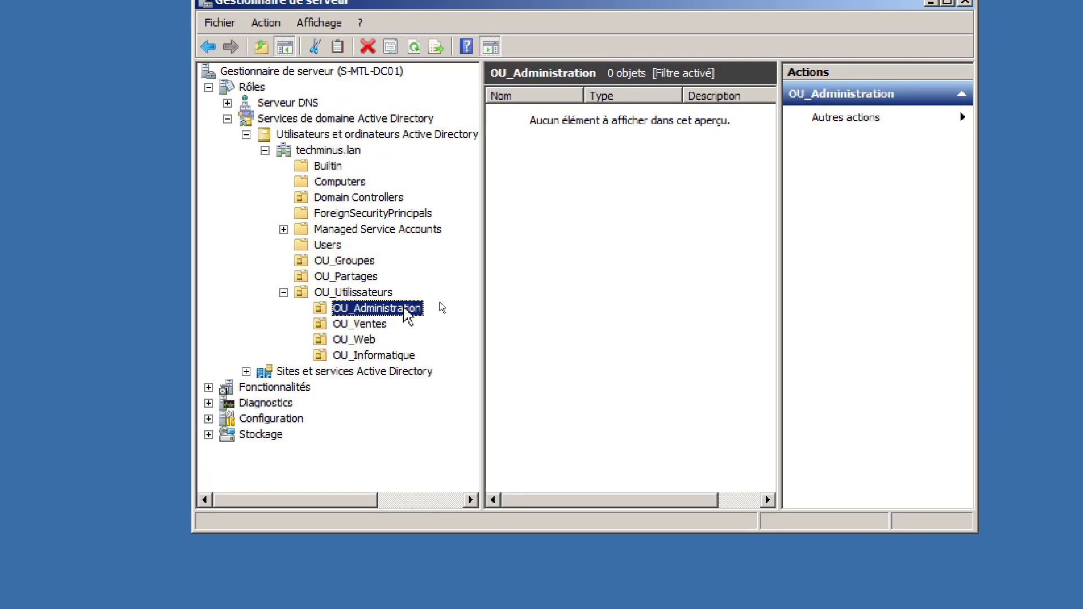
pyautogui.rightClick(404, 309)
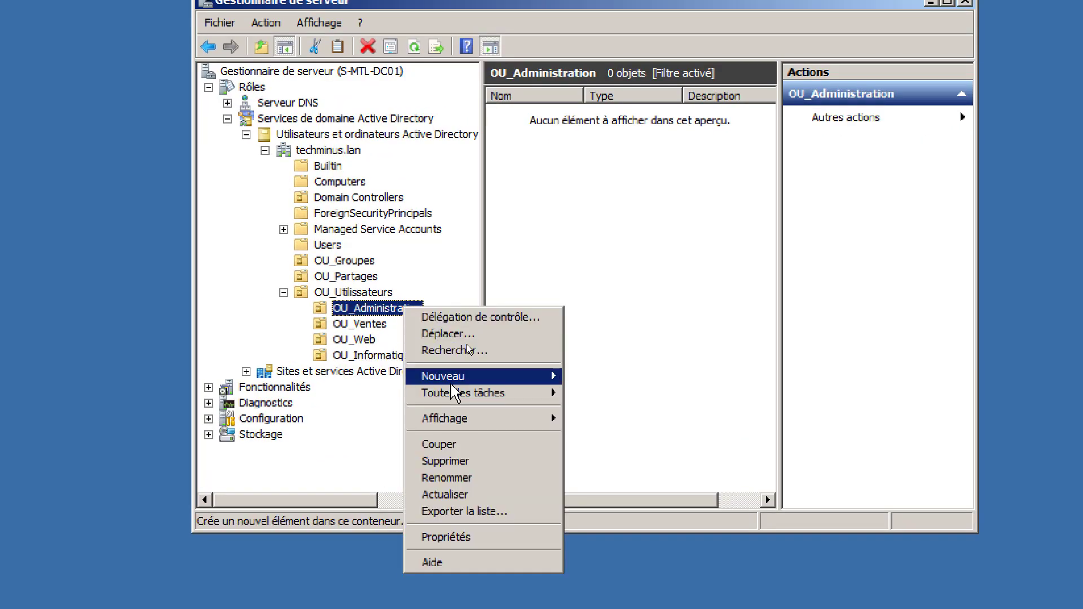
pyautogui.moveTo(451, 379)
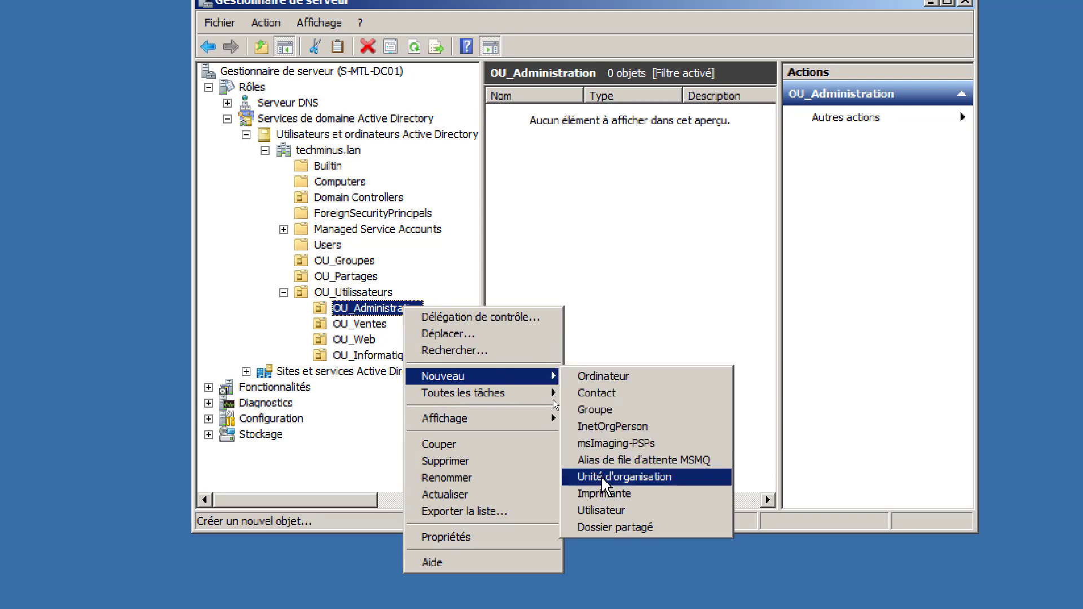
pyautogui.click(612, 512)
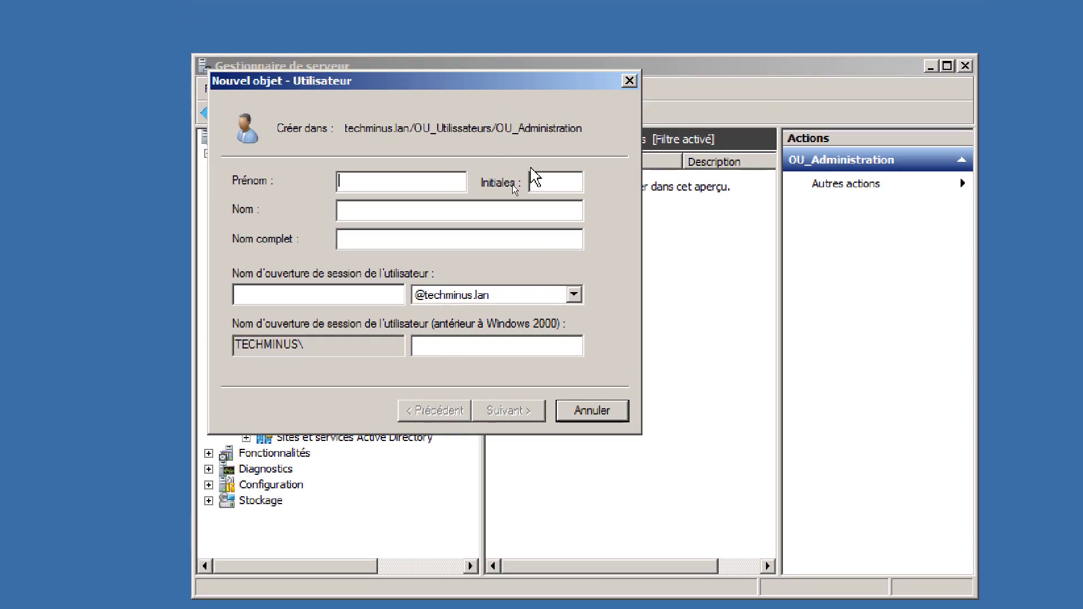
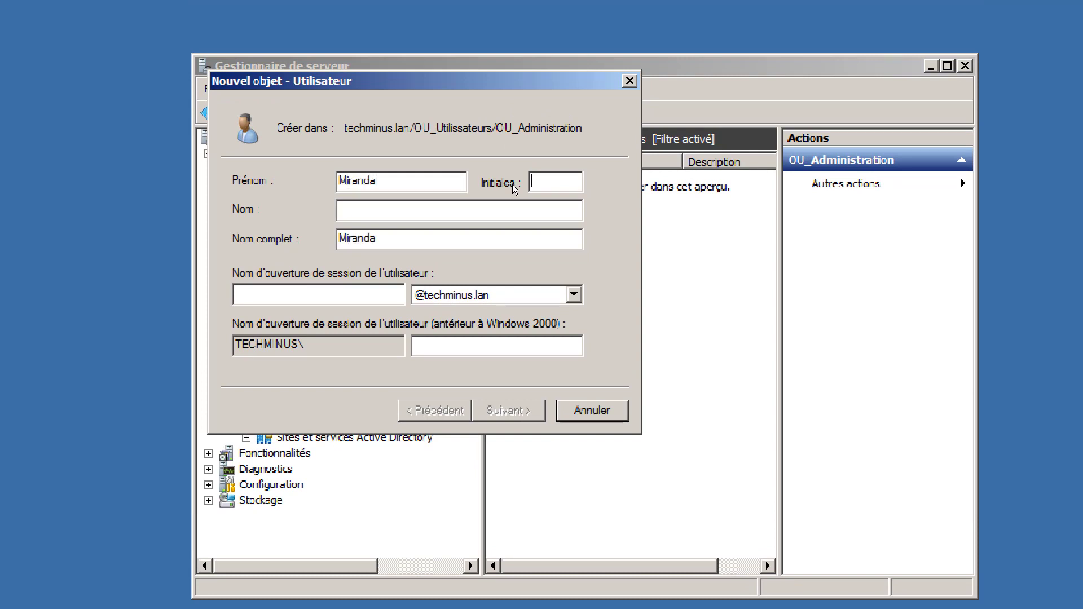
# - Enter the new user's first name and surname
pyautogui.press('Tab')
pyautogui.press('Tab')
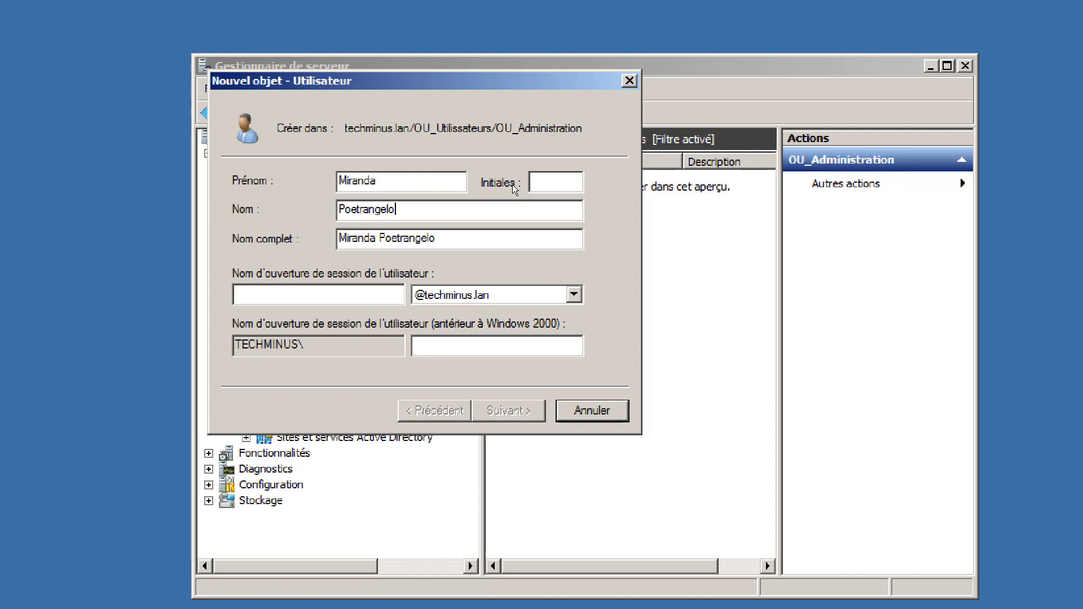
pyautogui.press('Tab')
pyautogui.press('Tab')
# - Fix the surname typo, enter the user's logon name and go to the password page
pyautogui.click(354, 208)
pyautogui.press('BackSpace')
pyautogui.write('i')
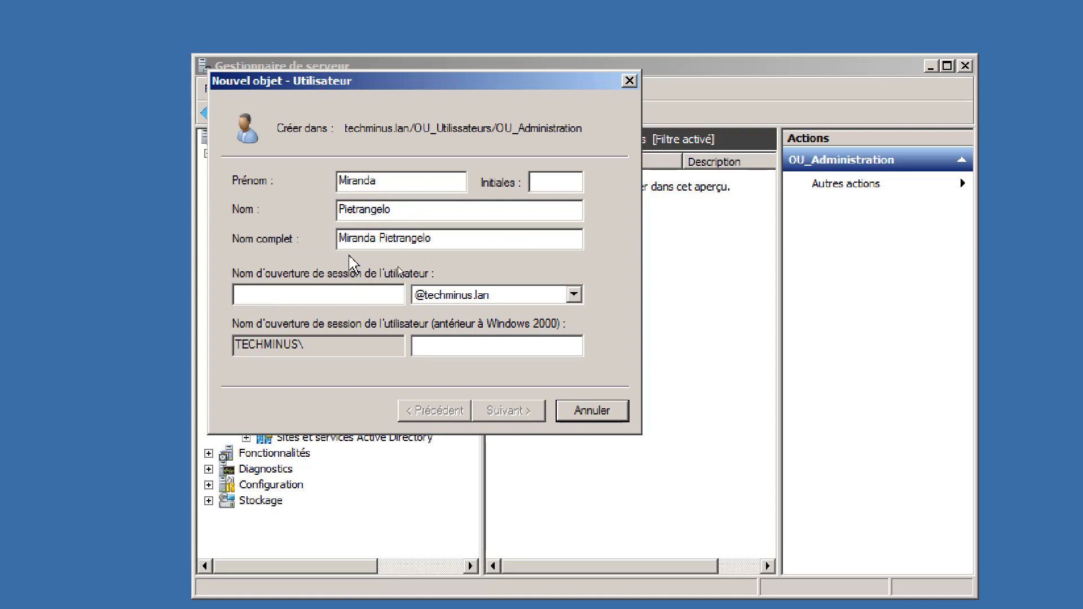
pyautogui.click(308, 295)
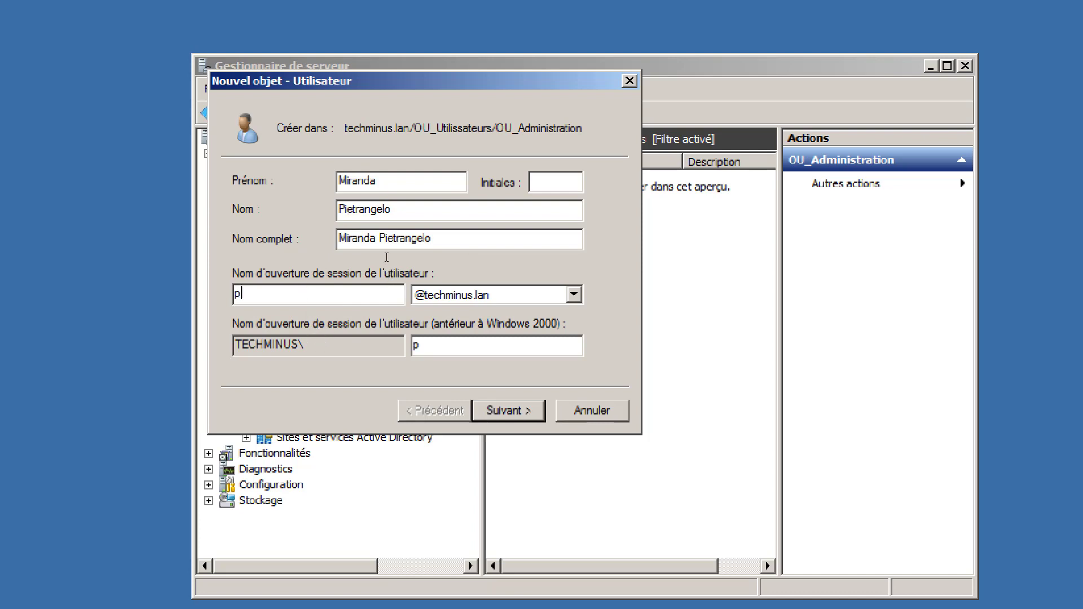
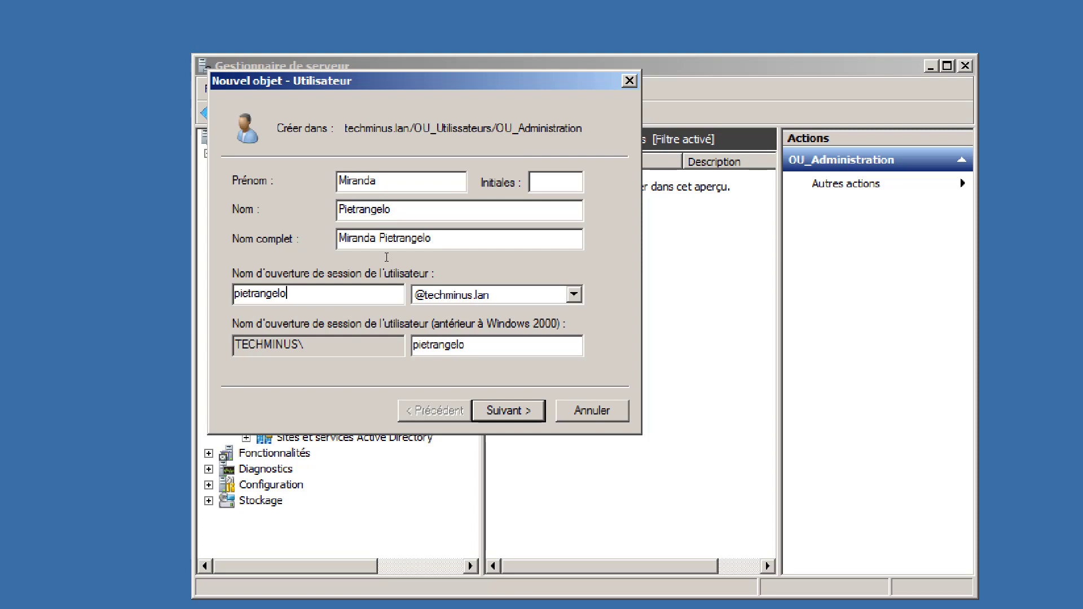
pyautogui.click(525, 411)
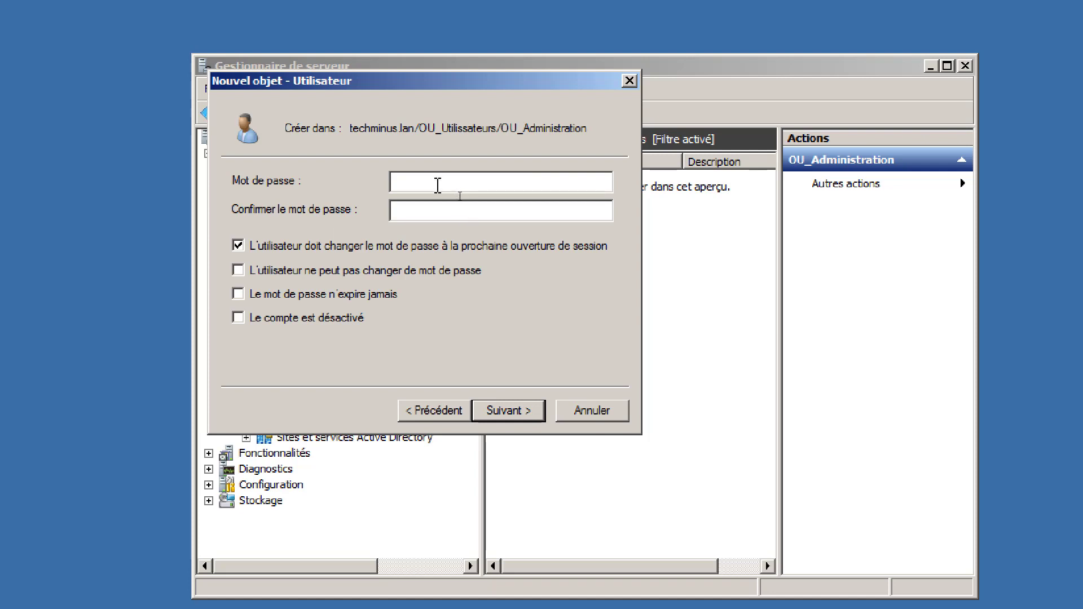
# - Set and confirm the new user's password, then finish creating the account
pyautogui.write('**')
pyautogui.press('BackSpace')
pyautogui.press('BackSpace')
pyautogui.write('*****')
pyautogui.press('BackSpace')
pyautogui.press('BackSpace')
pyautogui.press('BackSpace')
pyautogui.press('BackSpace')
pyautogui.press('BackSpace')
pyautogui.write('********')
pyautogui.press('Tab')
pyautogui.write('********')
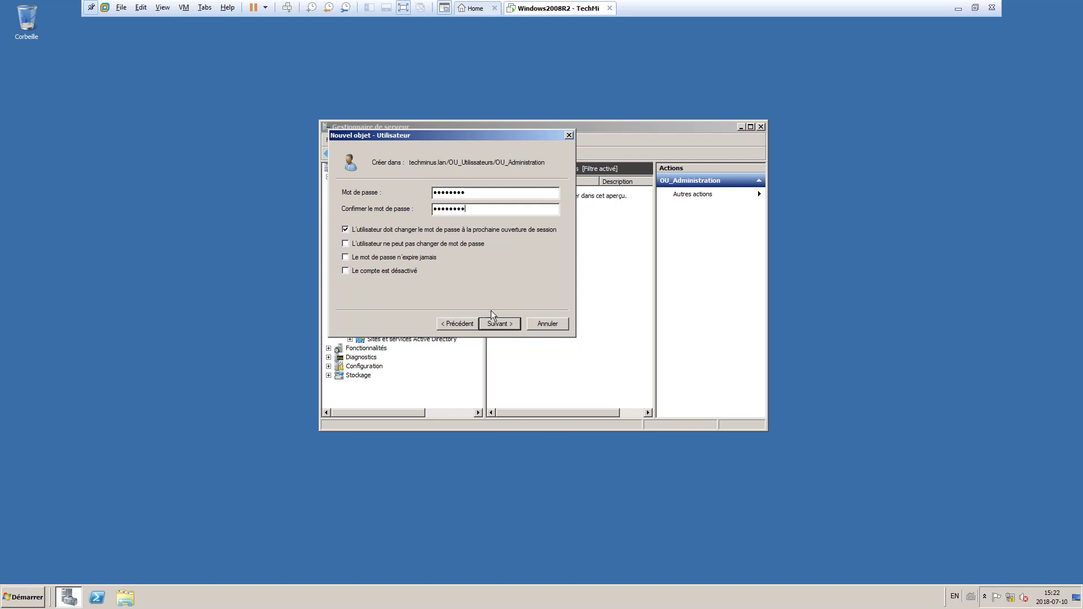
pyautogui.click(499, 323)
pyautogui.click(498, 324)
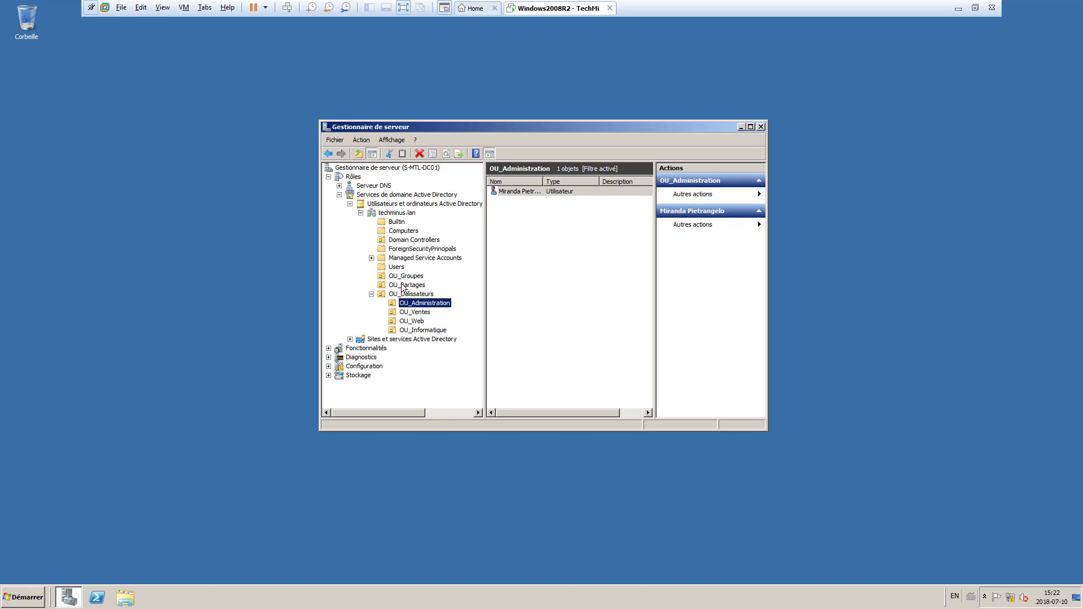
# - Delete the stray user account from the Users container, leaving 18 objects
pyautogui.click(397, 267)
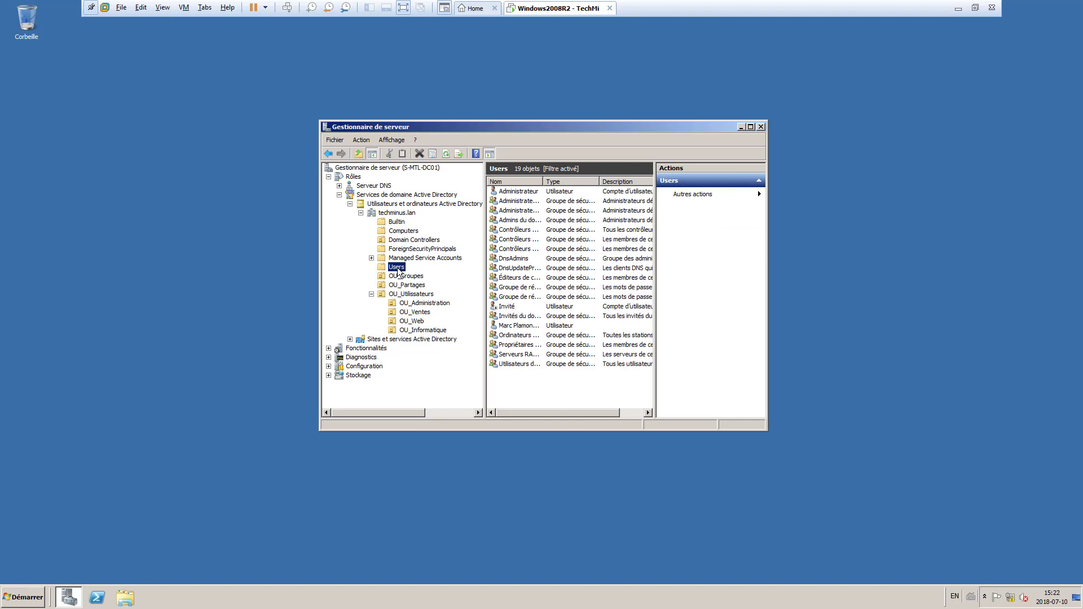
pyautogui.click(512, 325)
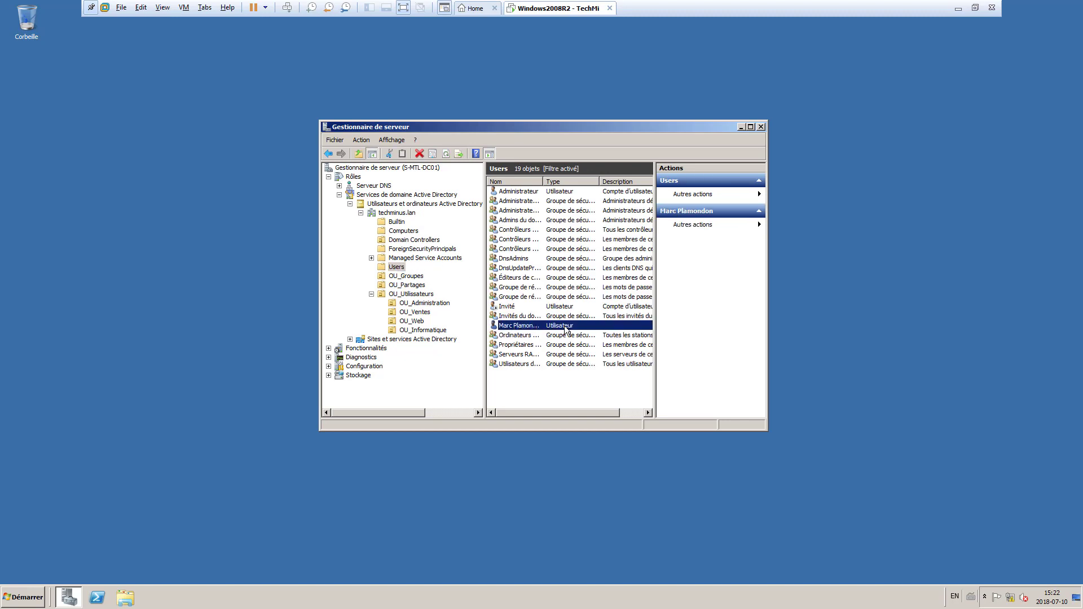
pyautogui.rightClick(522, 325)
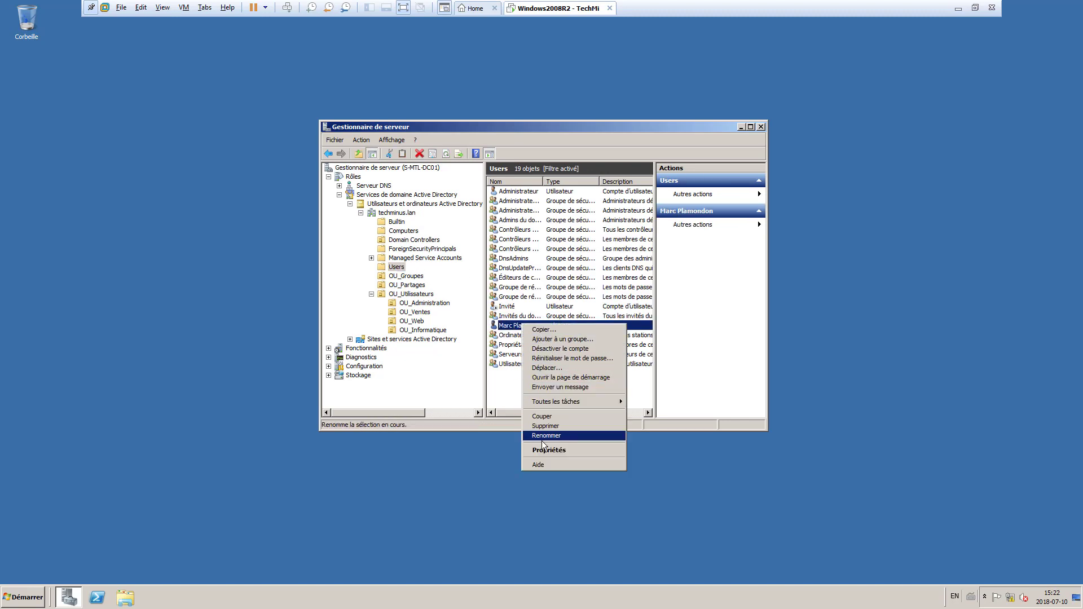
pyautogui.click(545, 427)
pyautogui.click(576, 333)
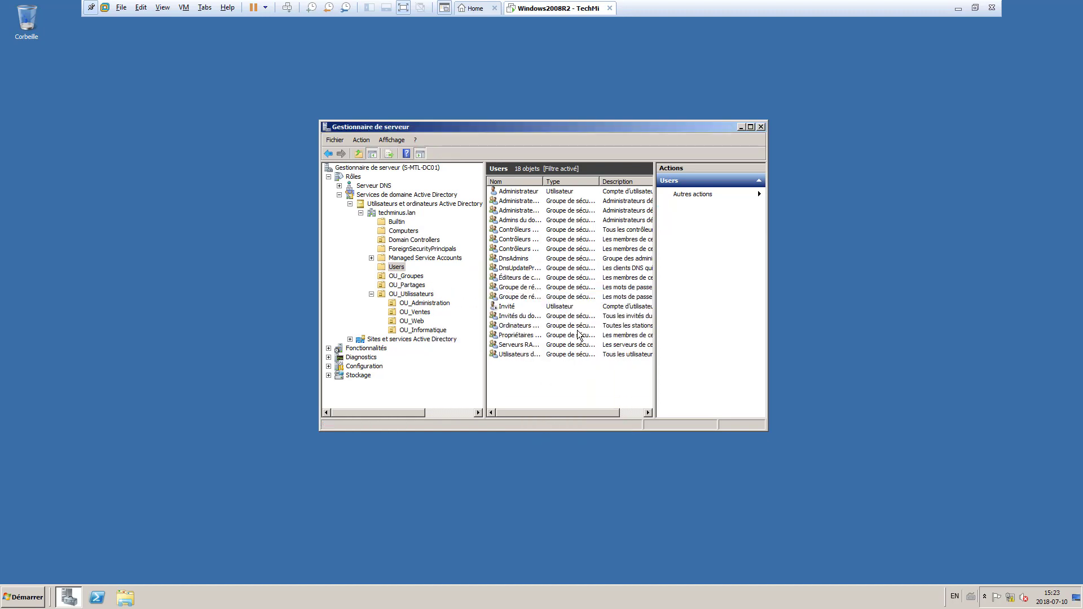
pyautogui.click(512, 192)
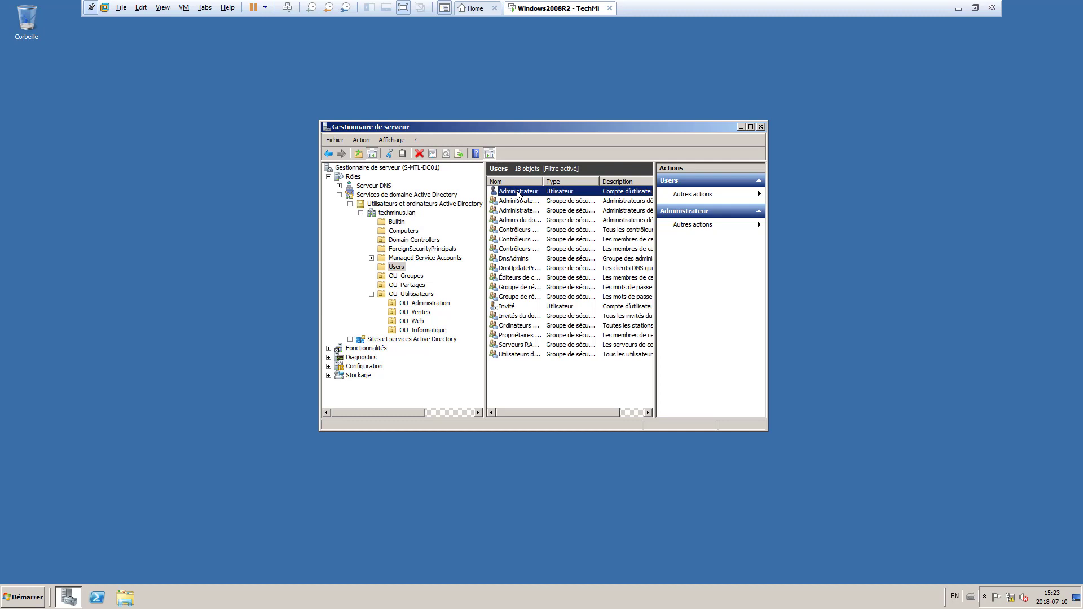
pyautogui.rightClick(518, 194)
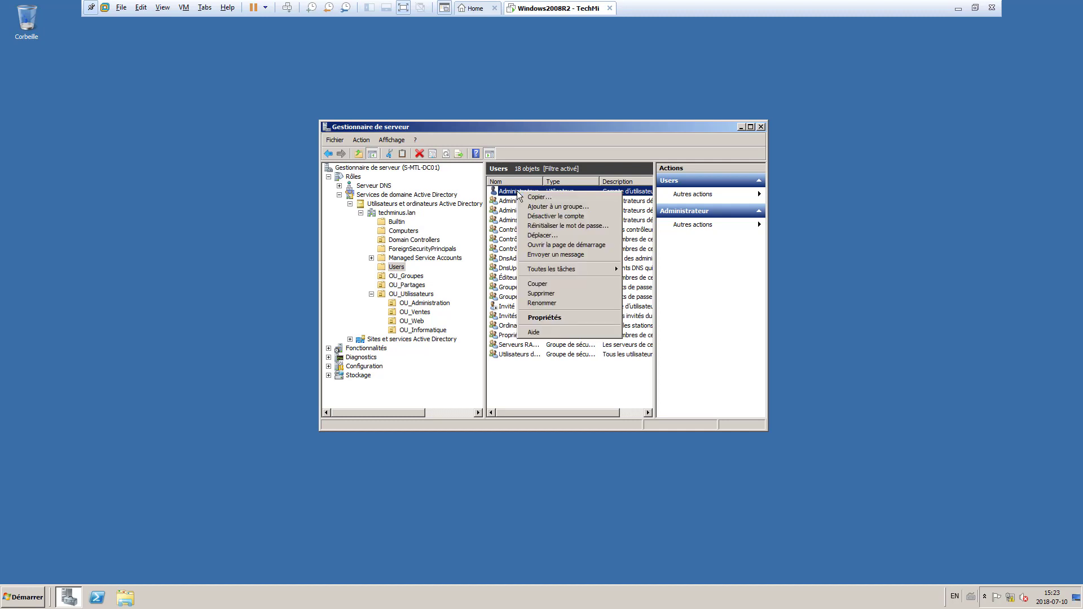
# - Copy Administrateur into a new user with the person's full name, logon name and password
pyautogui.click(546, 199)
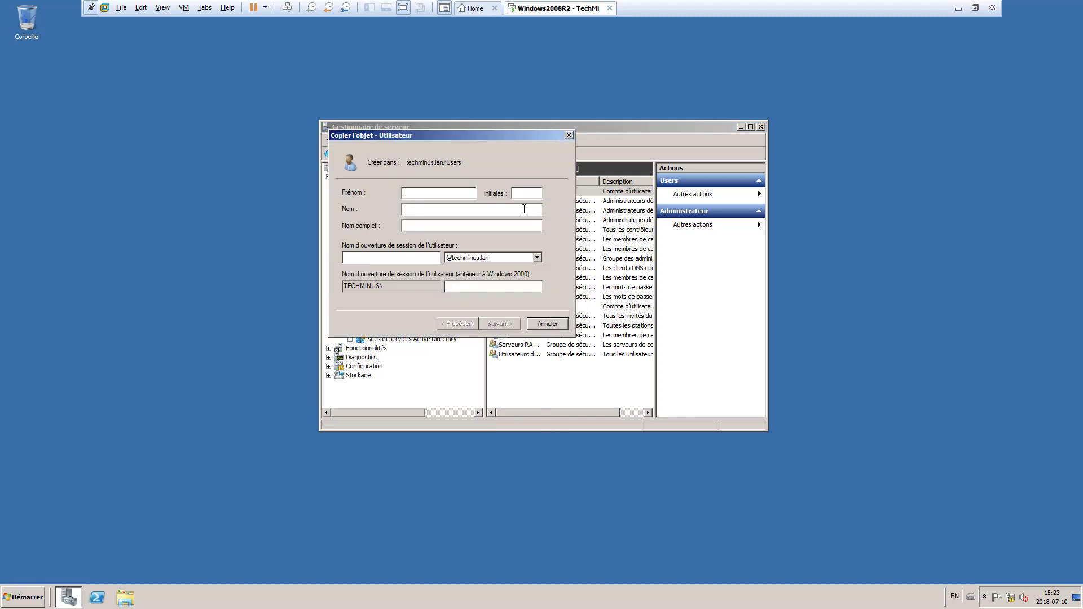
pyautogui.press('Tab')
pyautogui.press('Tab')
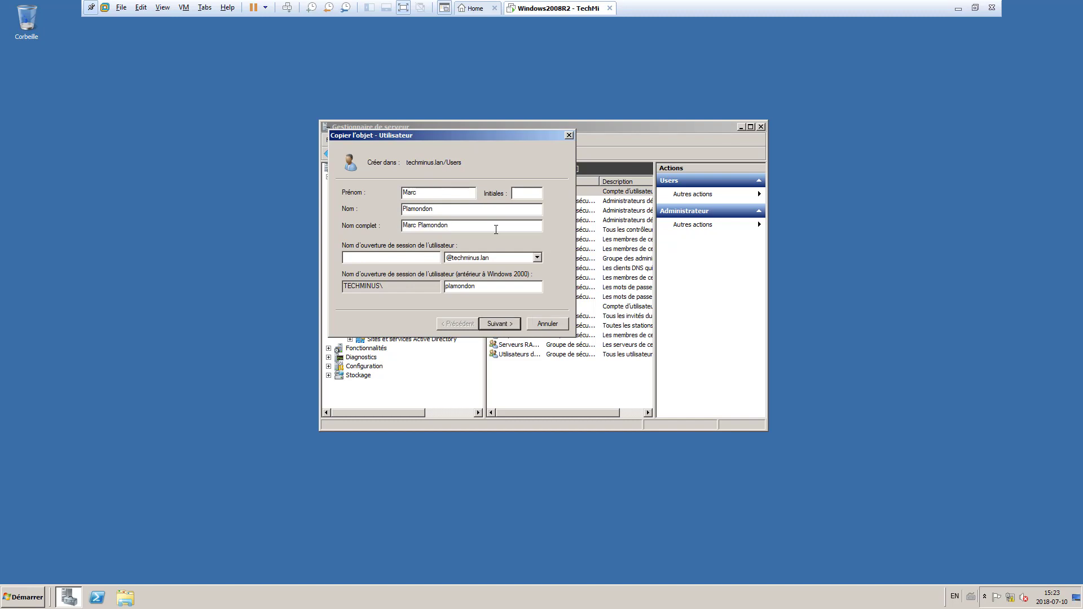
pyautogui.press('Return')
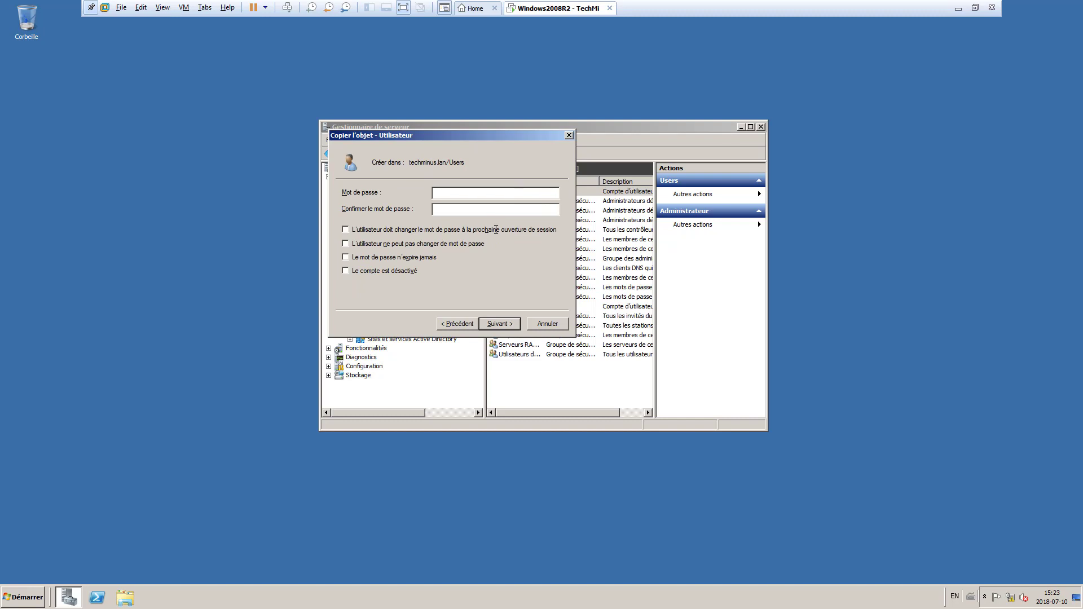
pyautogui.write('••••••••••••••••')
pyautogui.click(511, 324)
pyautogui.click(511, 325)
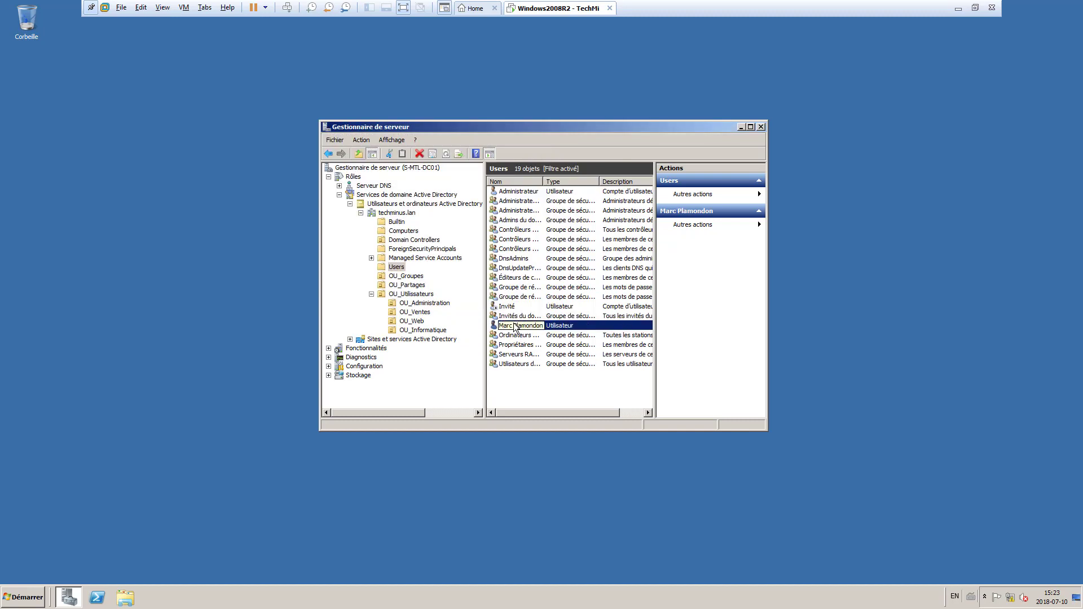
# - Open both users' Propriétés side by side and show their Membre de group lists
pyautogui.doubleClick(517, 326)
pyautogui.moveTo(514, 136); pyautogui.dragTo(774, 127)
pyautogui.doubleClick(556, 191)
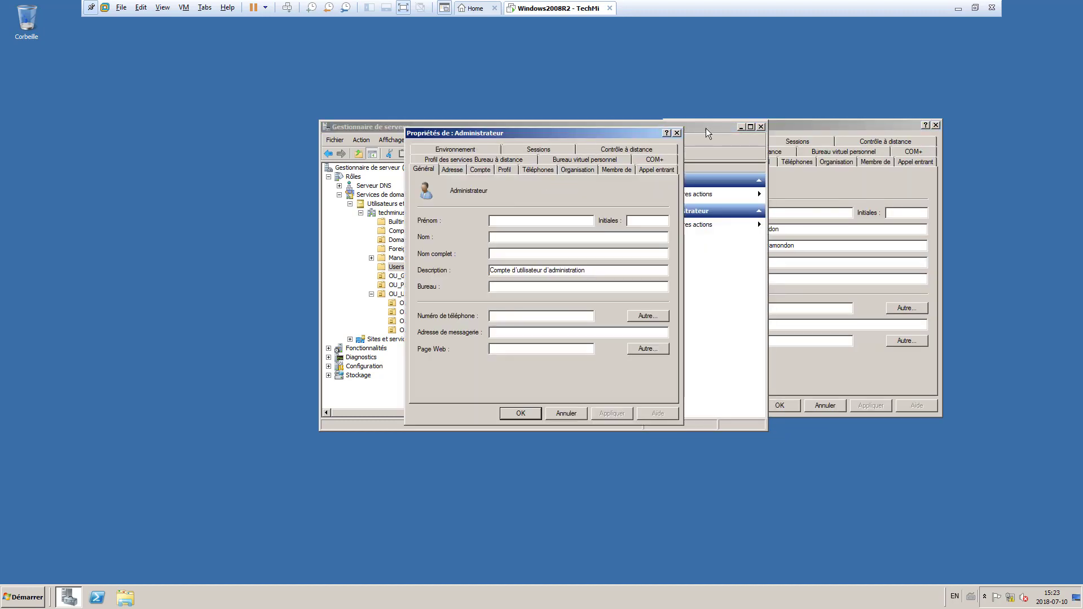
pyautogui.click(739, 126)
pyautogui.moveTo(624, 133); pyautogui.dragTo(604, 127)
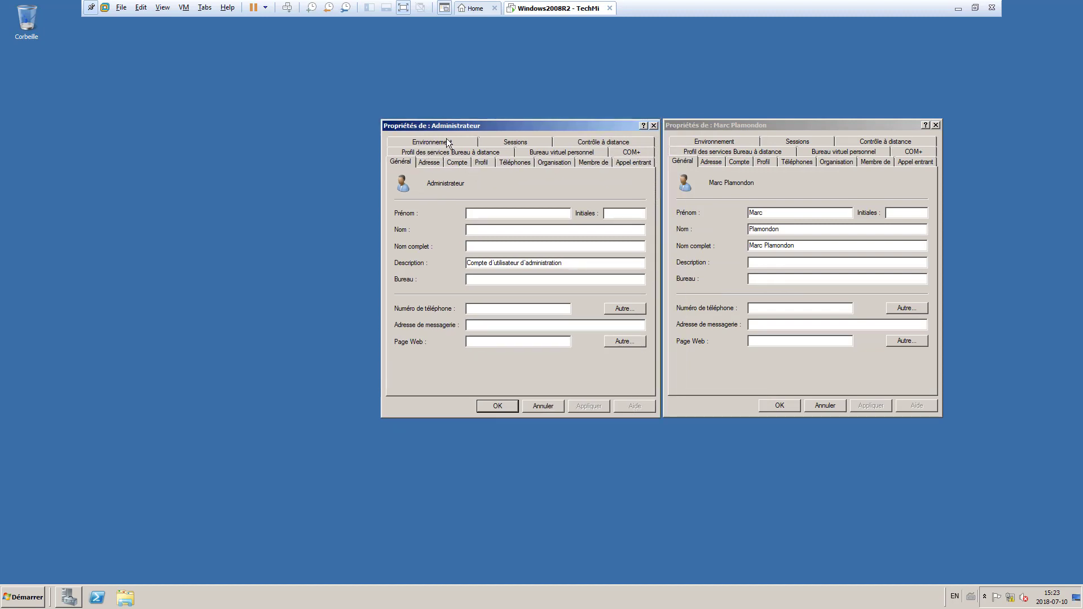
pyautogui.click(602, 163)
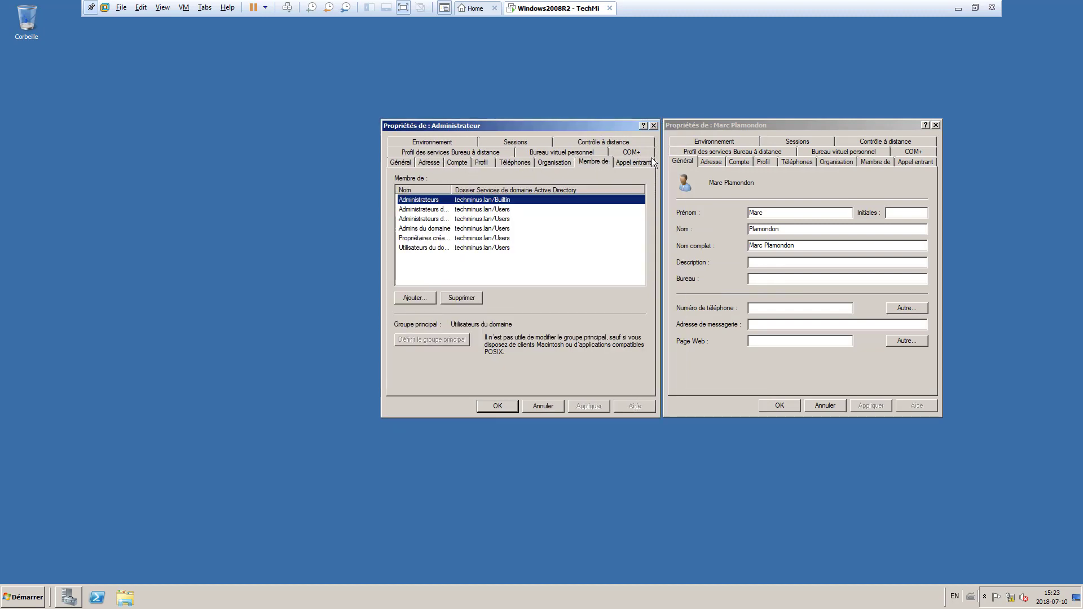
pyautogui.click(869, 161)
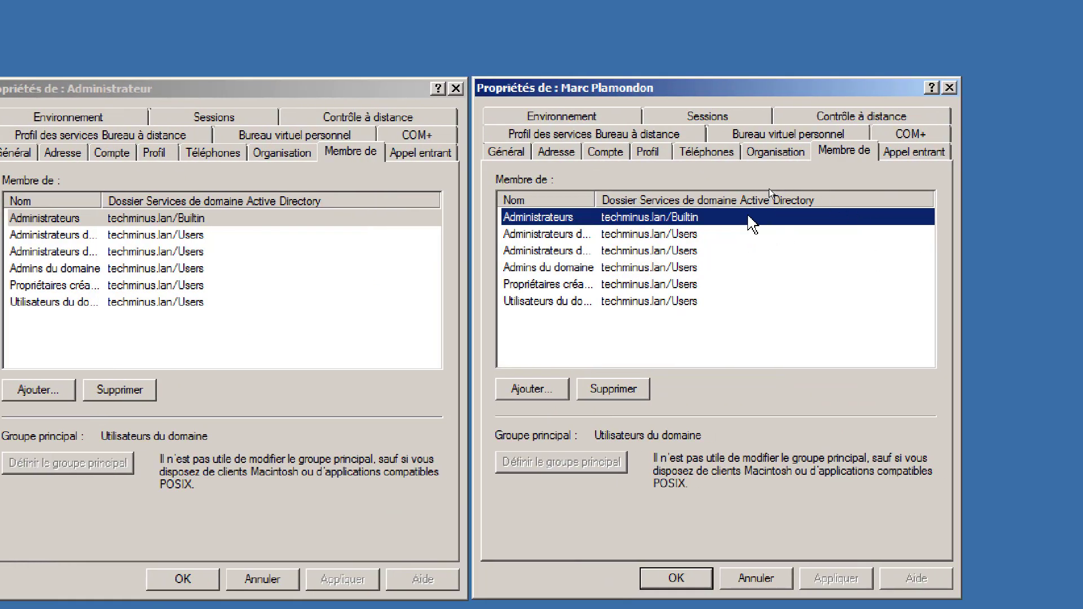
# - Show both Organisation tabs and enter test values 'department' and 'TechMinus' for Administrateur
pyautogui.click(774, 152)
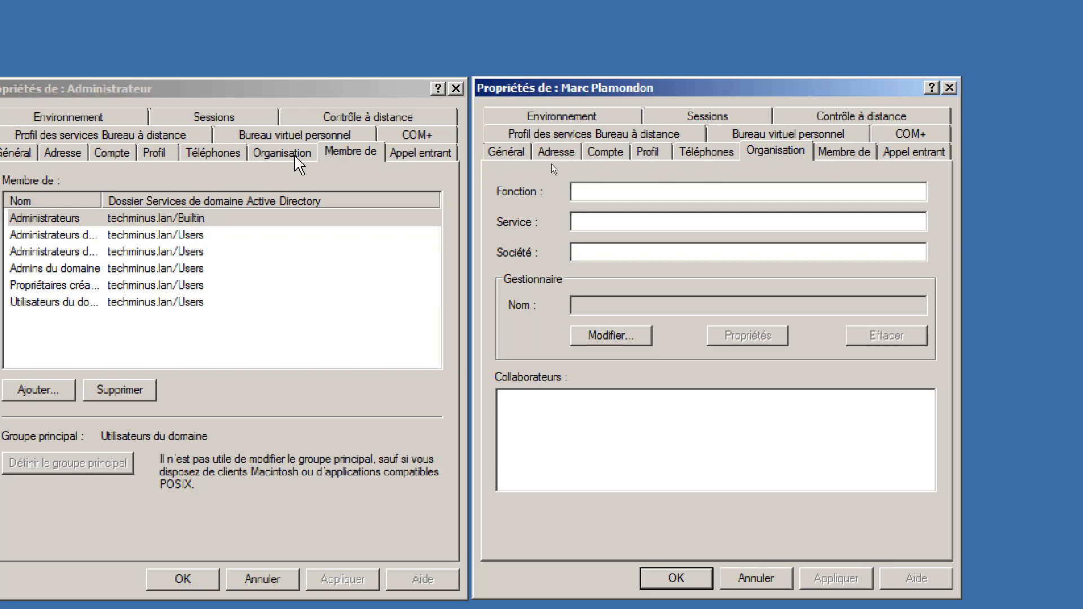
pyautogui.click(290, 154)
pyautogui.click(114, 254)
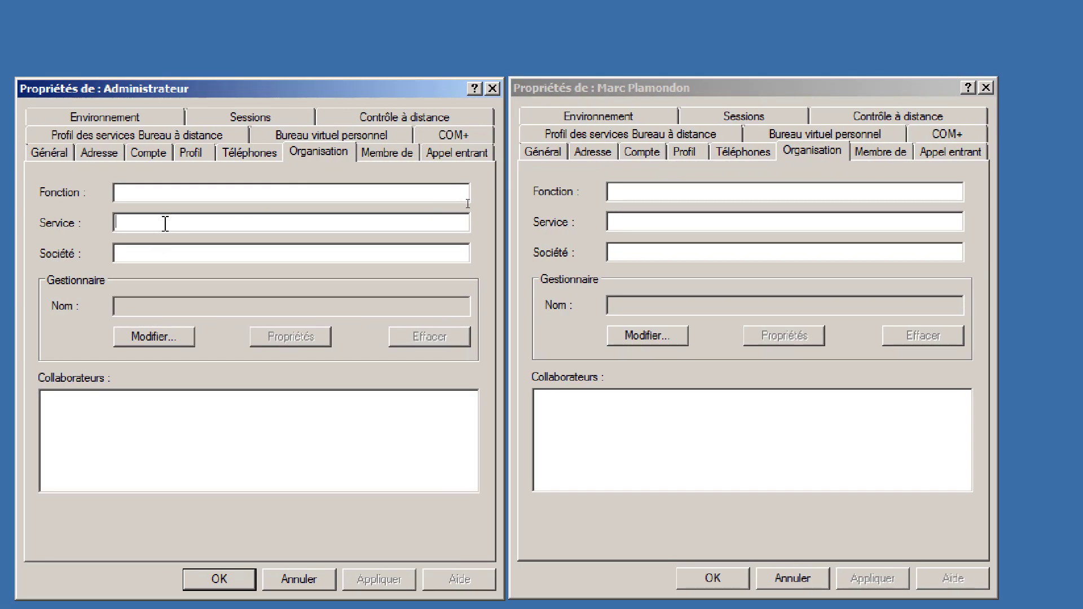
pyautogui.write('department')
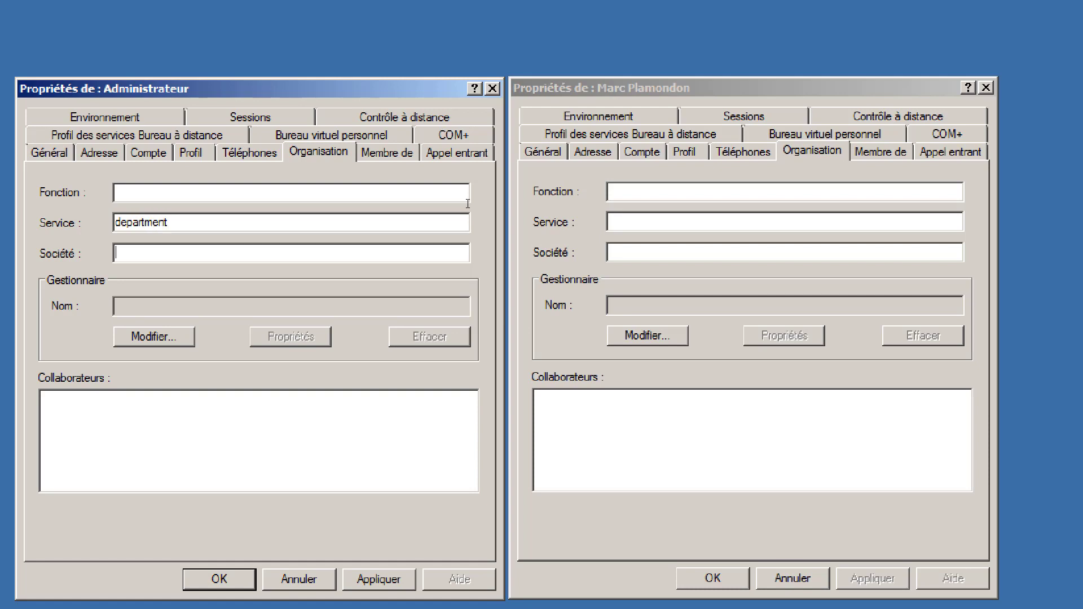
pyautogui.press('Tab')
pyautogui.write('TechMinus')
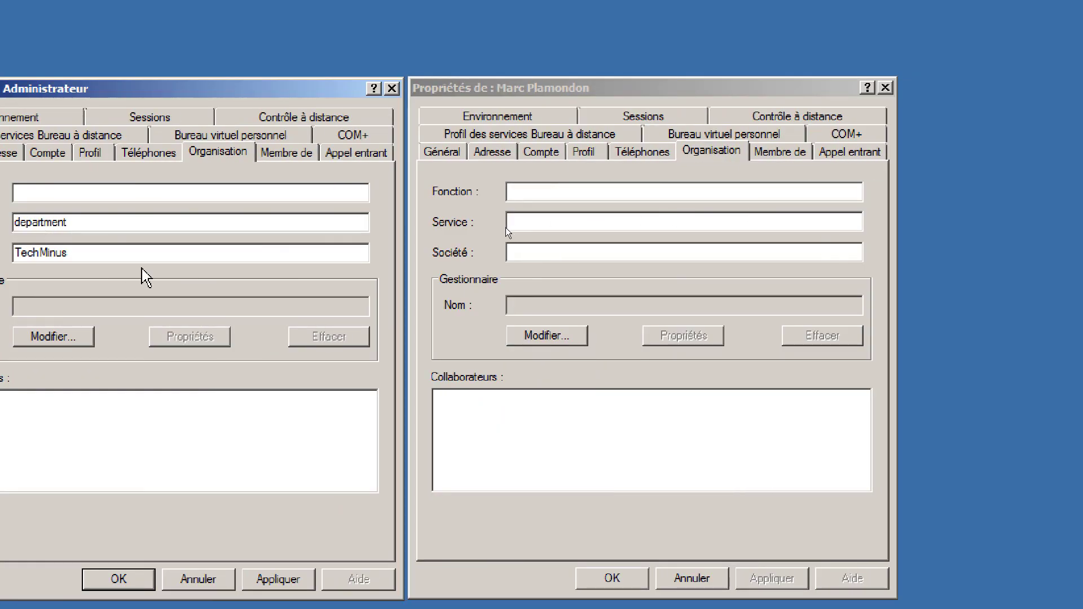
# - Clear the TechMinus and department test values from Société and Service
pyautogui.doubleClick(70, 252)
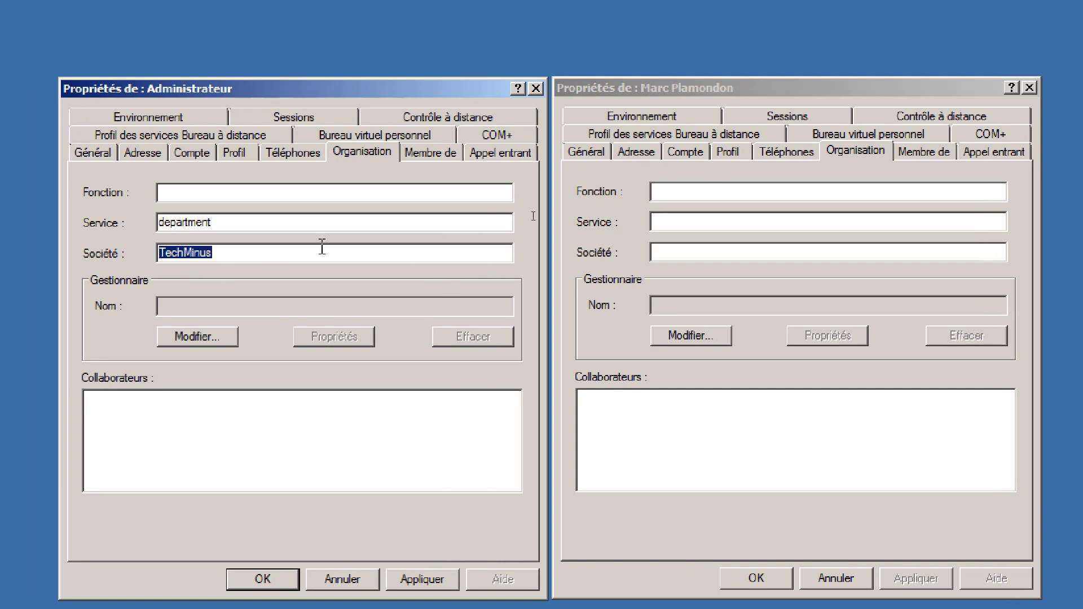
pyautogui.press('Delete')
pyautogui.moveTo(303, 222); pyautogui.dragTo(143, 221)
pyautogui.press('Delete')
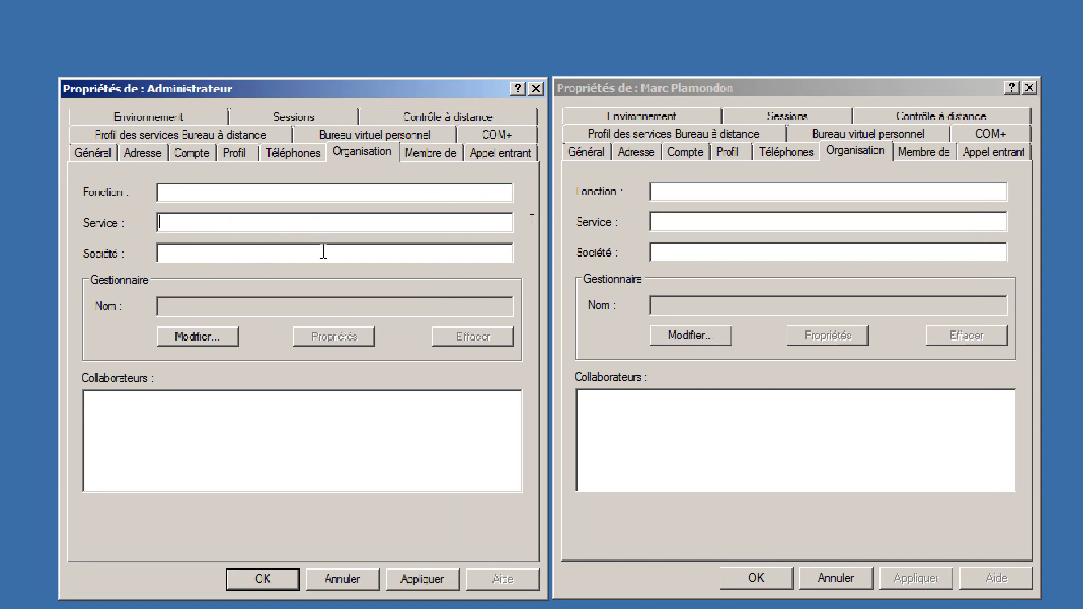